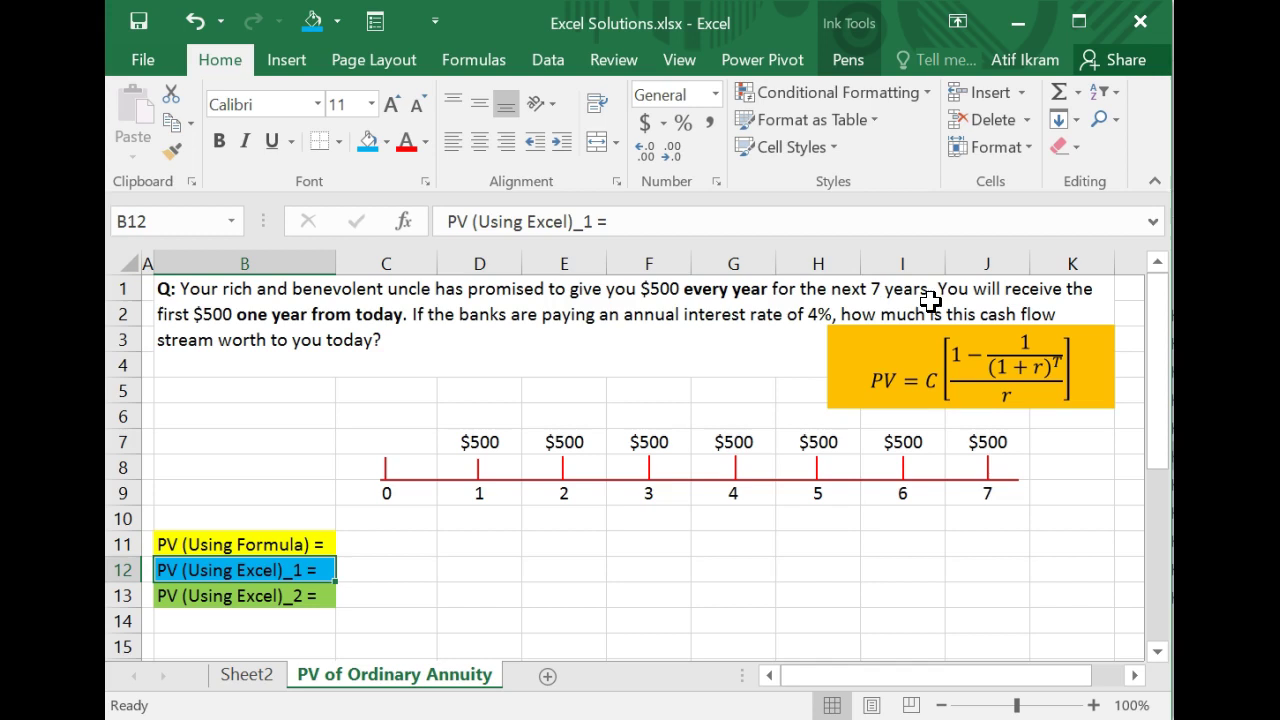
pyautogui.click(830, 338)
pyautogui.click(271, 414)
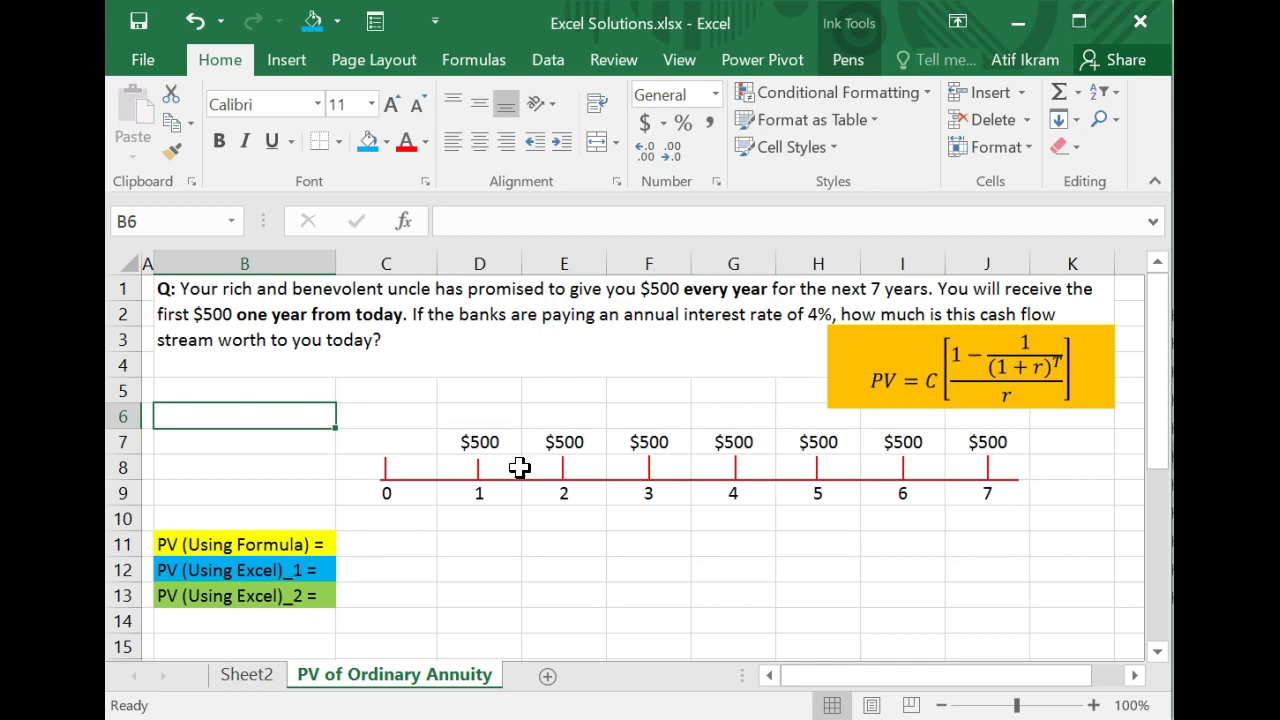
# - Start the annuity formula in C11 as =500*(1-(1/(1+0.04)^7)))
pyautogui.click(385, 544)
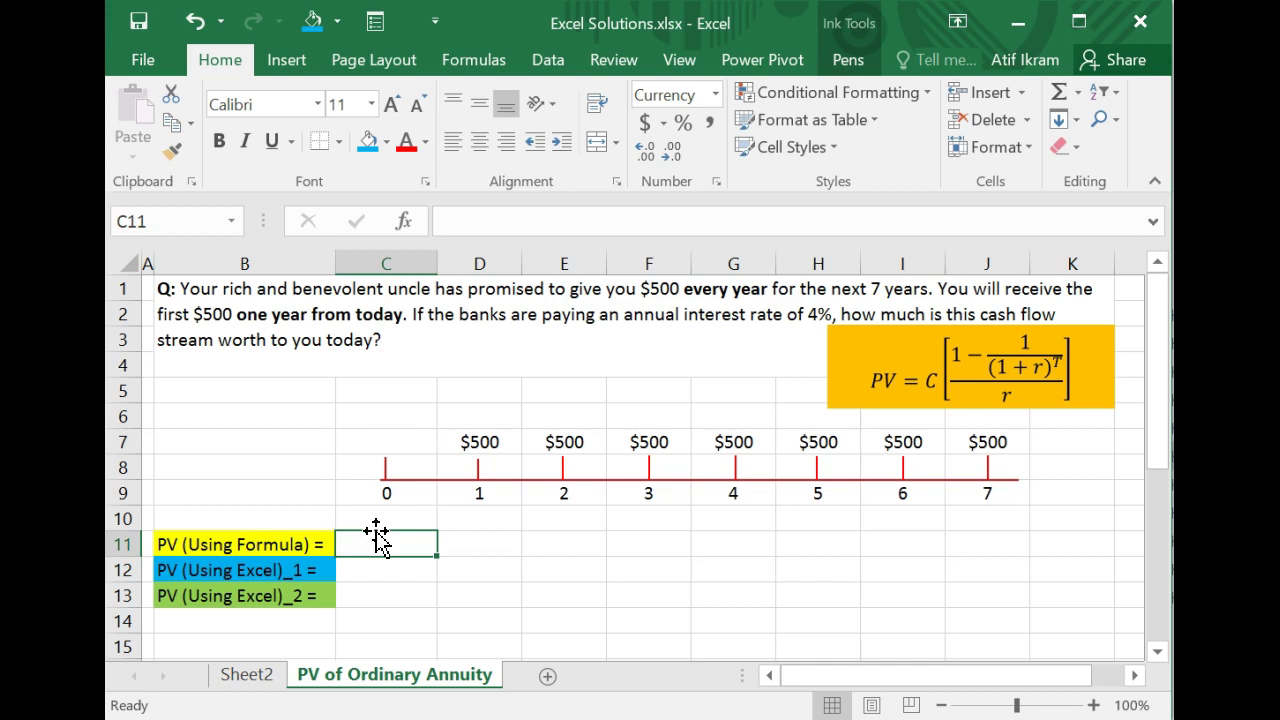
pyautogui.write('=500')
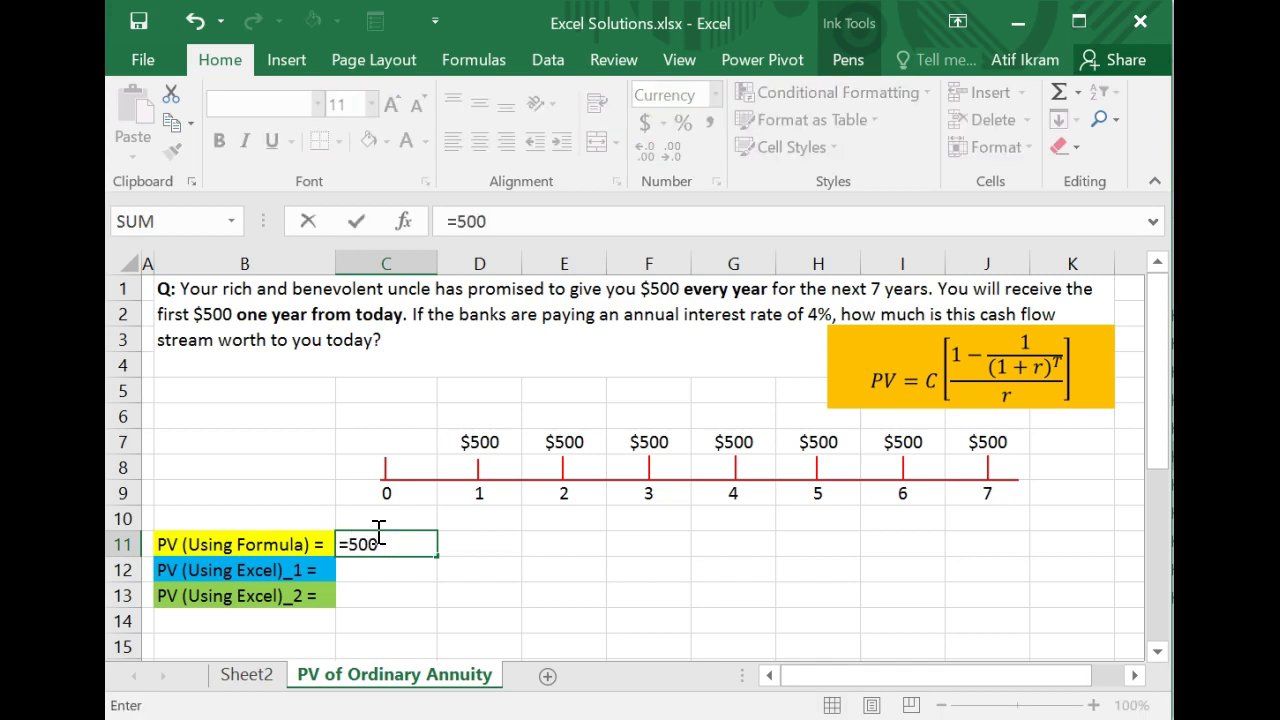
pyautogui.write('*(1-(1/(1+')
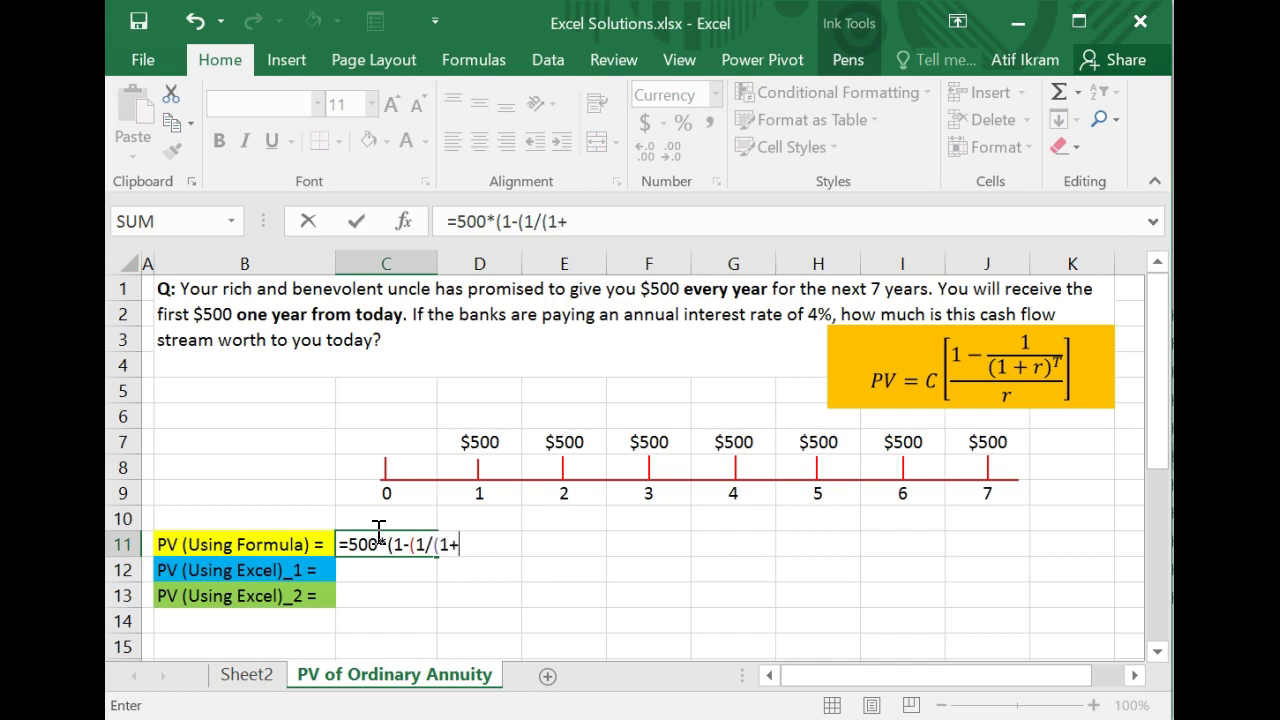
pyautogui.write('0.04)^7')
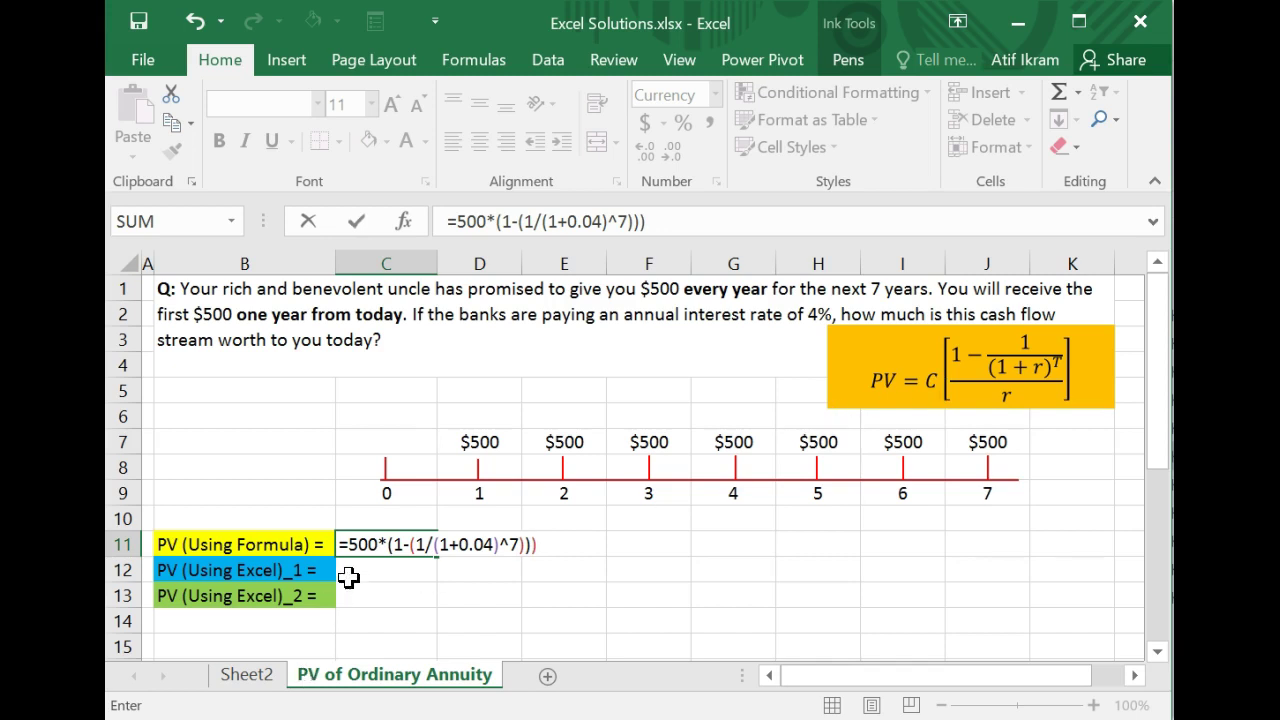
# - Complete the C11 formula as =(500*(1-(1/(1+0.04)^7)))/0.04 and review it in the cell
pyautogui.click(357, 543)
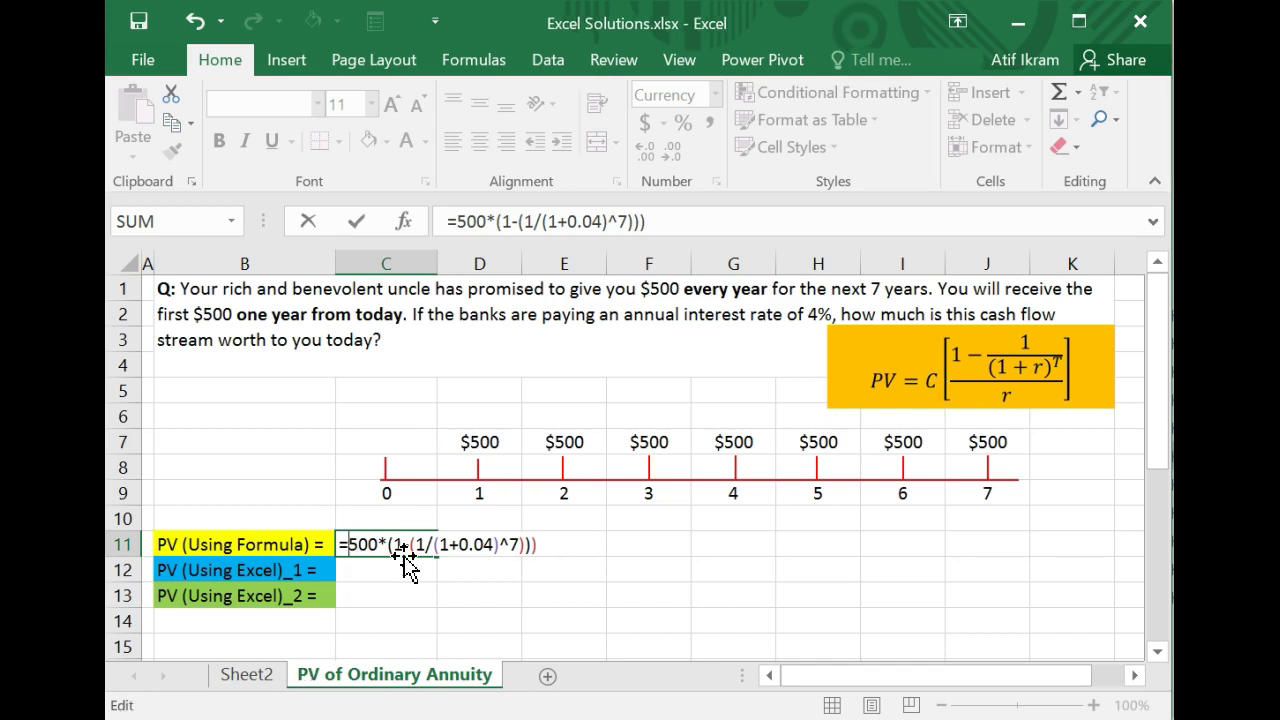
pyautogui.write('(1')
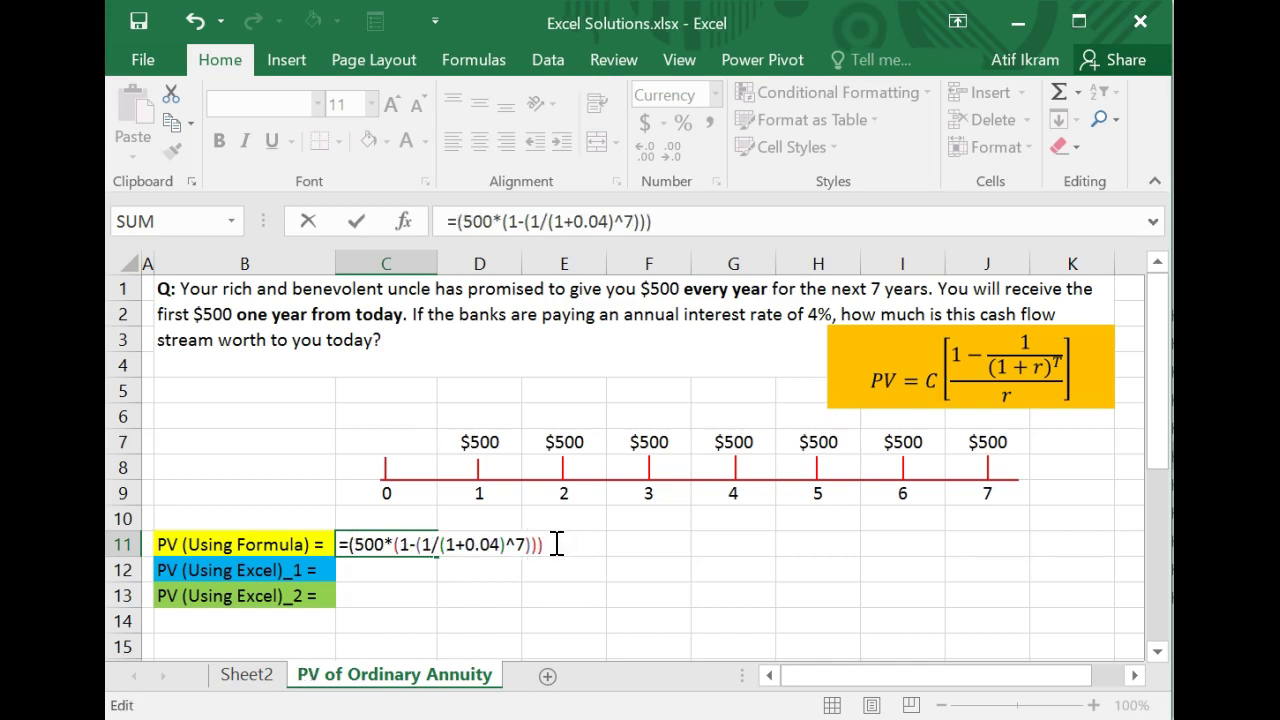
pyautogui.write('/(1+0.04')
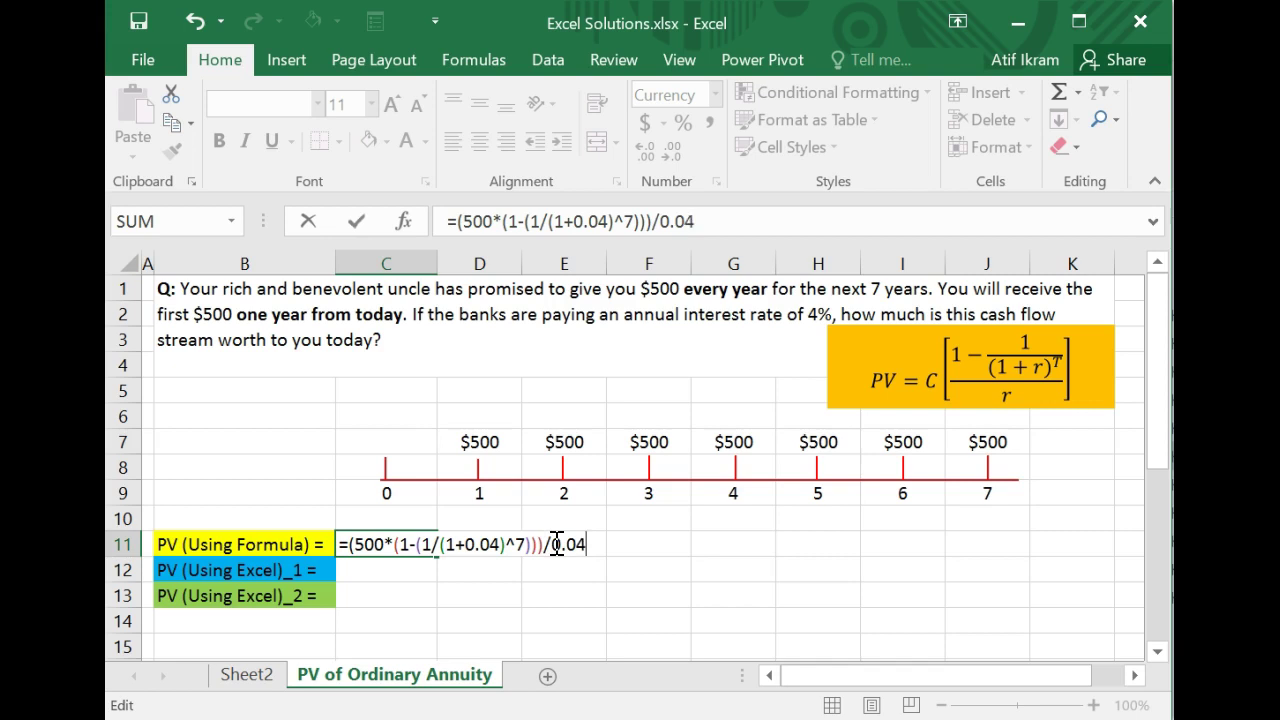
pyautogui.press('Return')
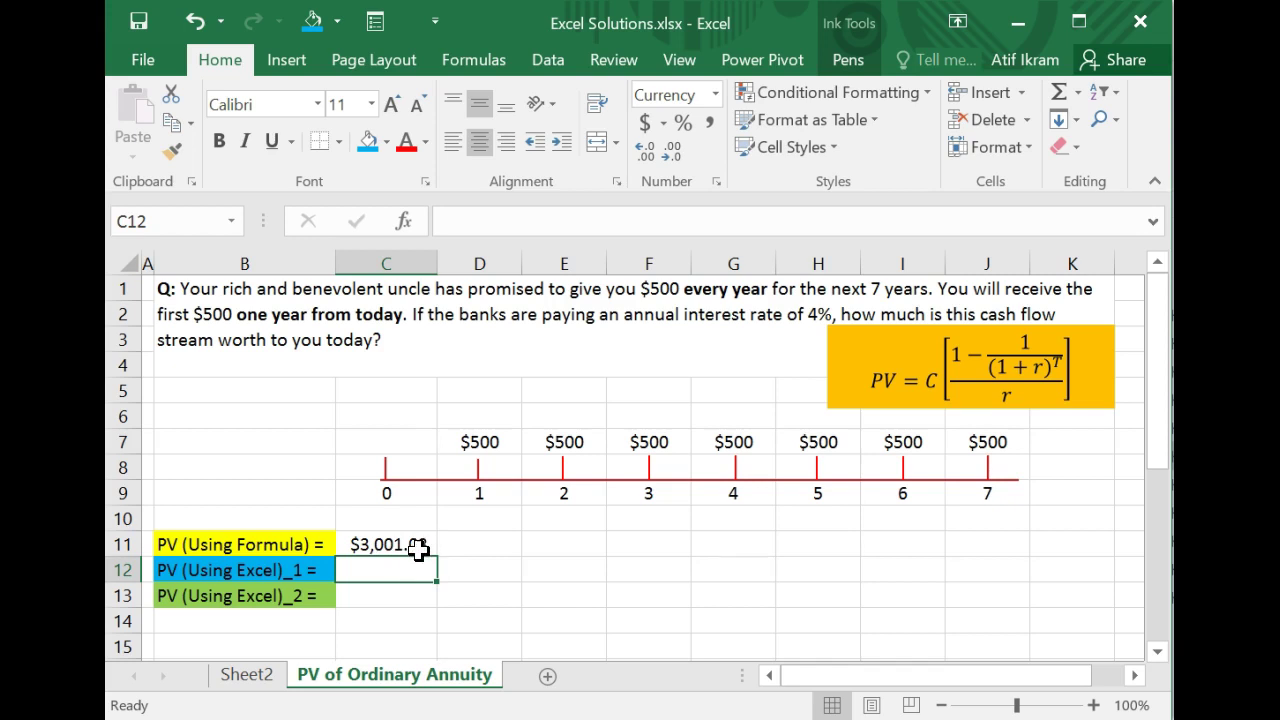
pyautogui.click(416, 546)
pyautogui.doubleClick(416, 546)
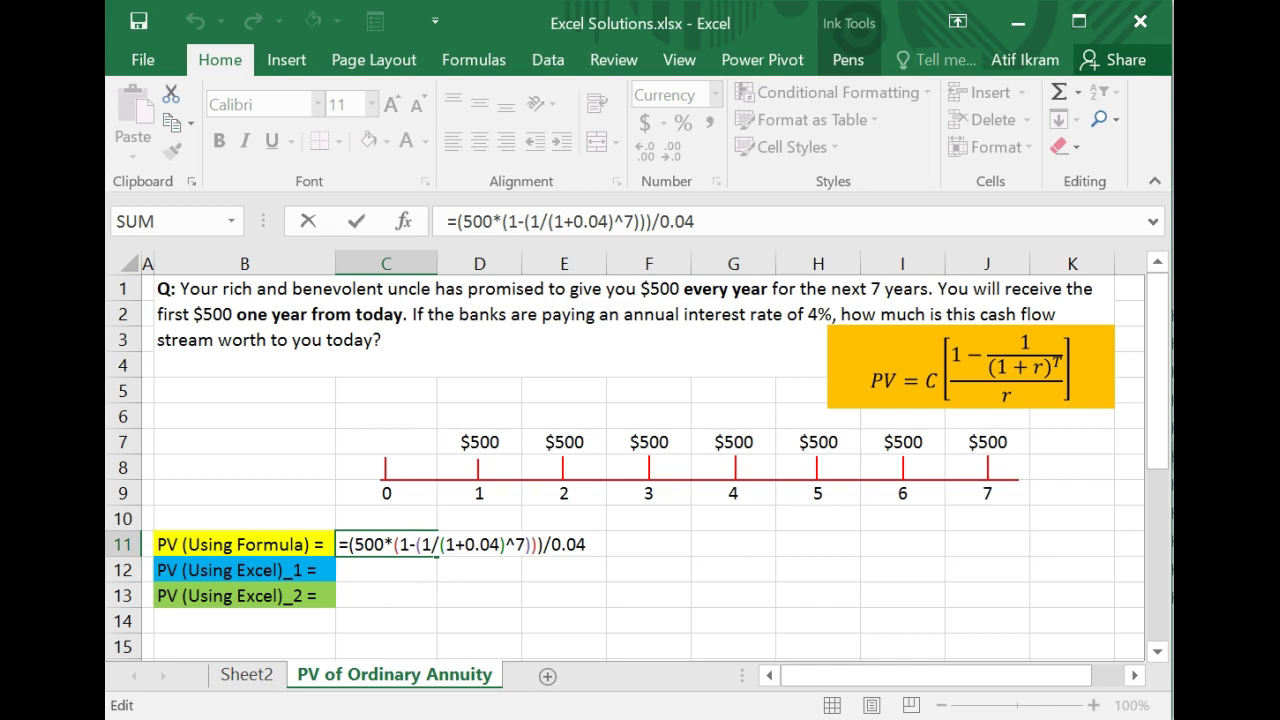
pyautogui.hotkey('ctrl', 'Return')
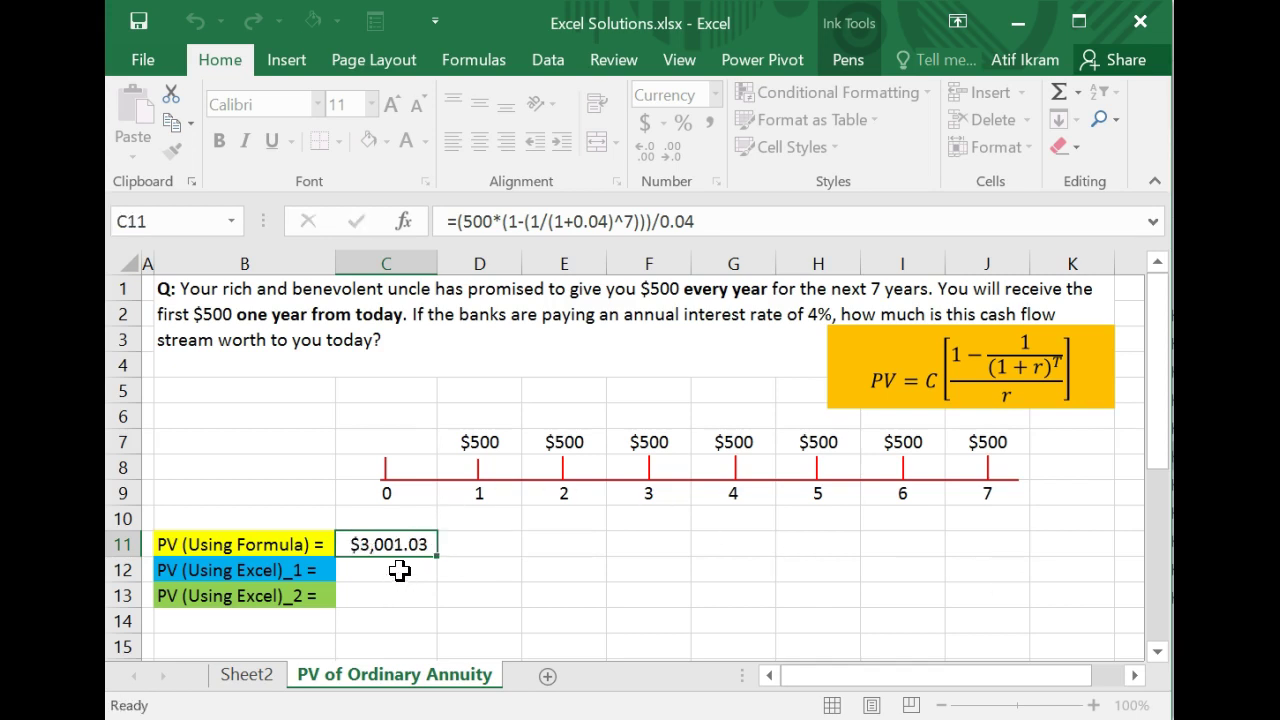
# - Calculate the annuity's present value in C12 with =PV(0.04,7,500,,), leaving fv and type empty, and review the formula
pyautogui.click(398, 571)
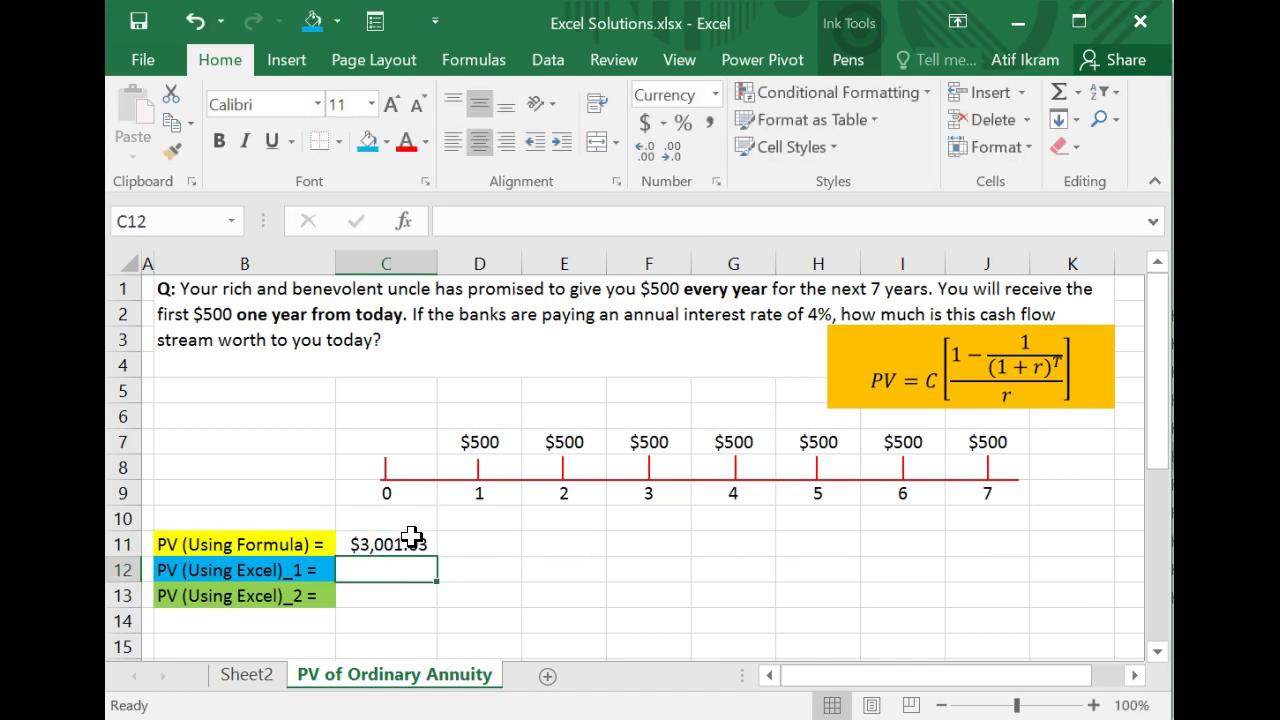
pyautogui.write('=pv(')
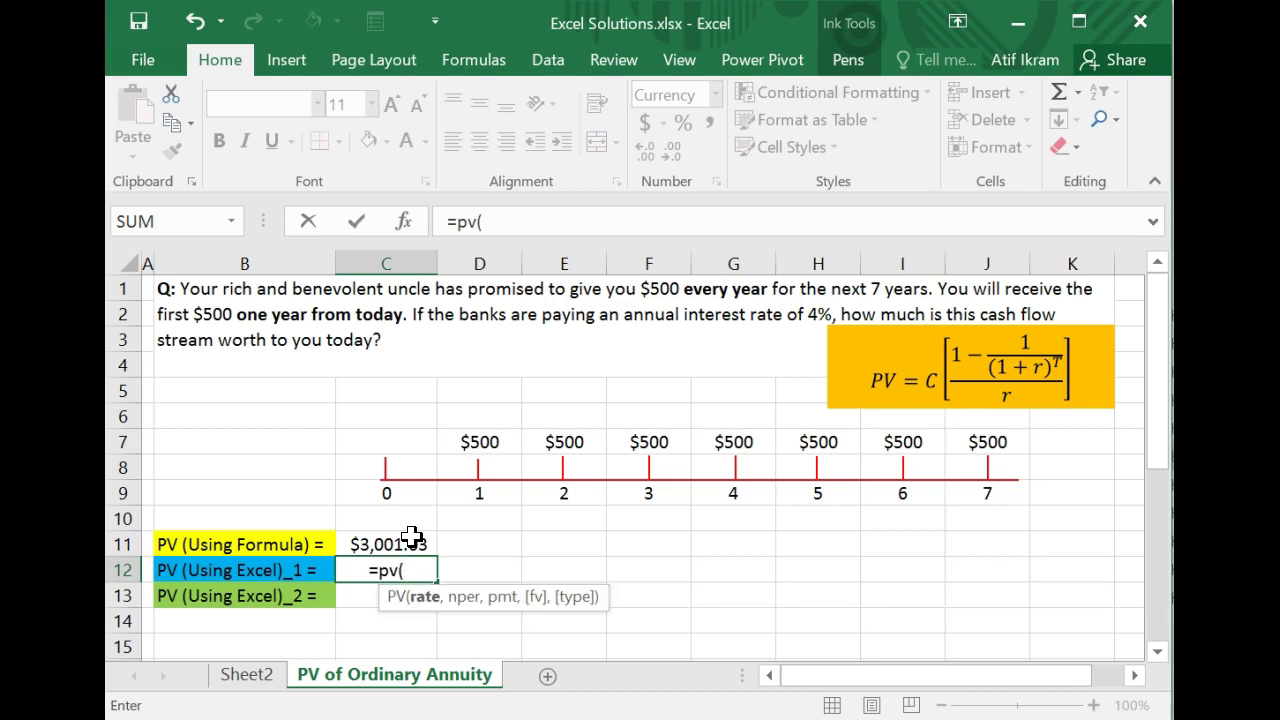
pyautogui.write('0.04')
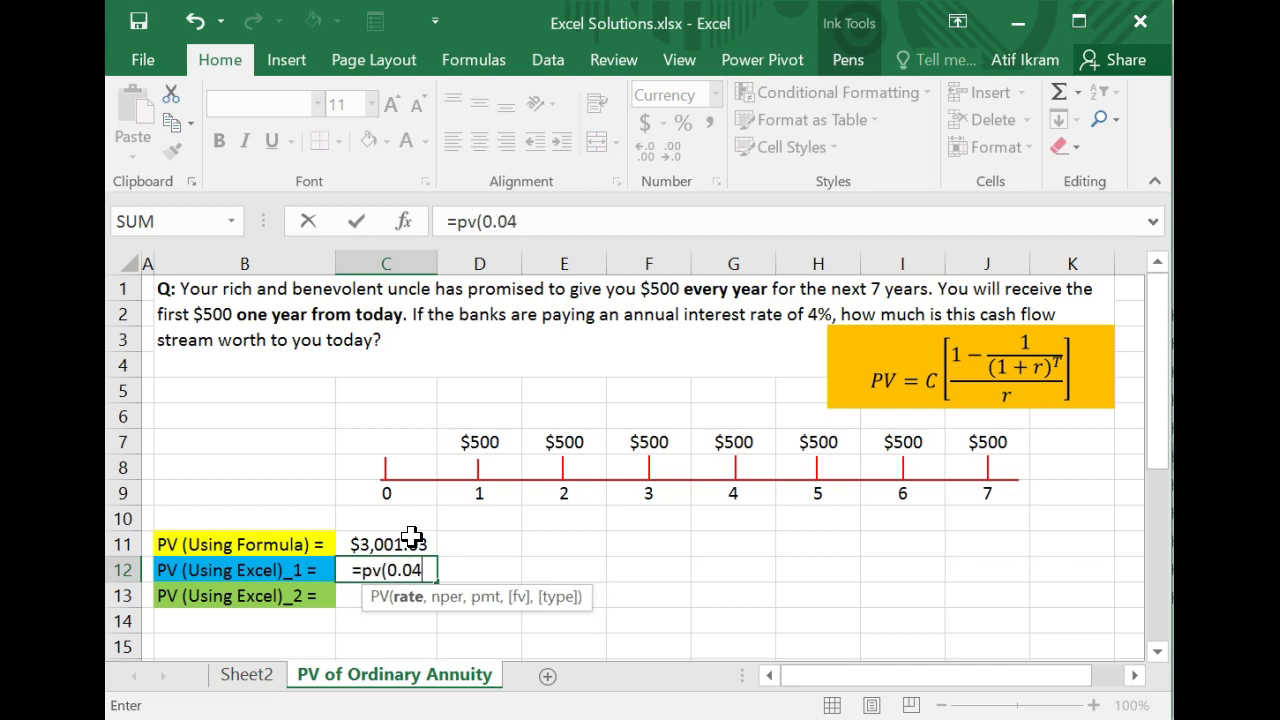
pyautogui.write(',')
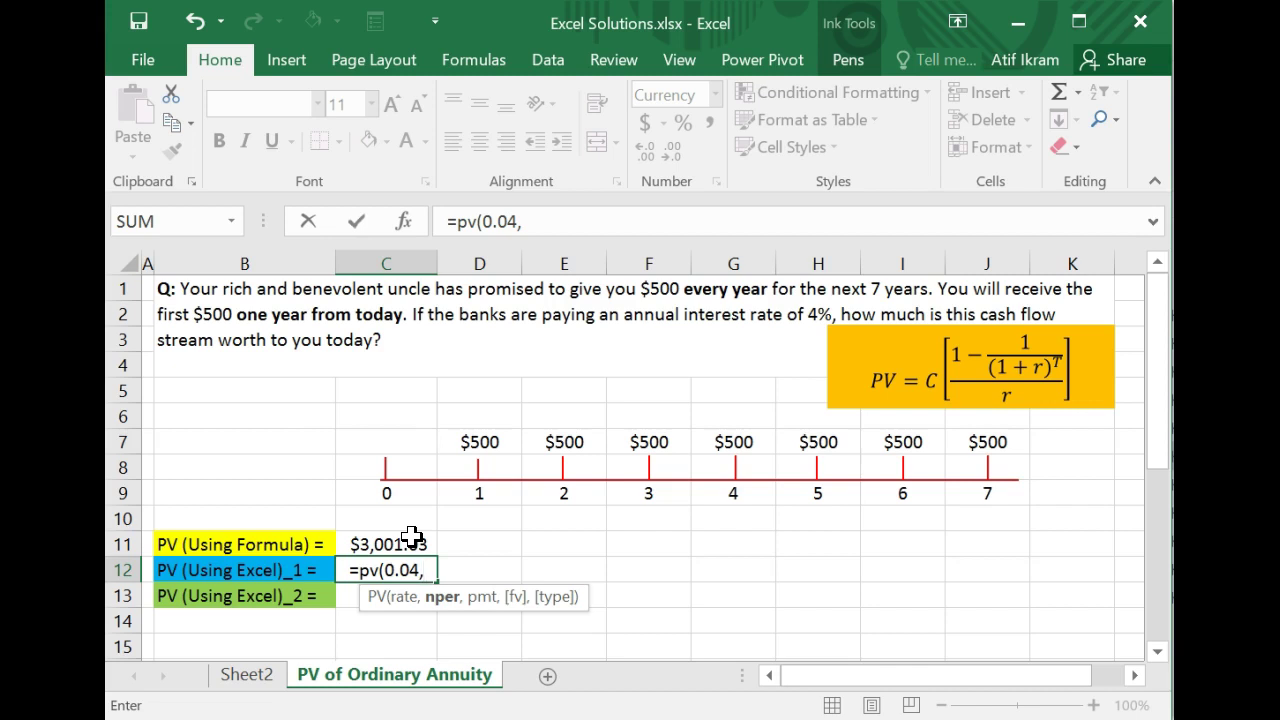
pyautogui.write('7')
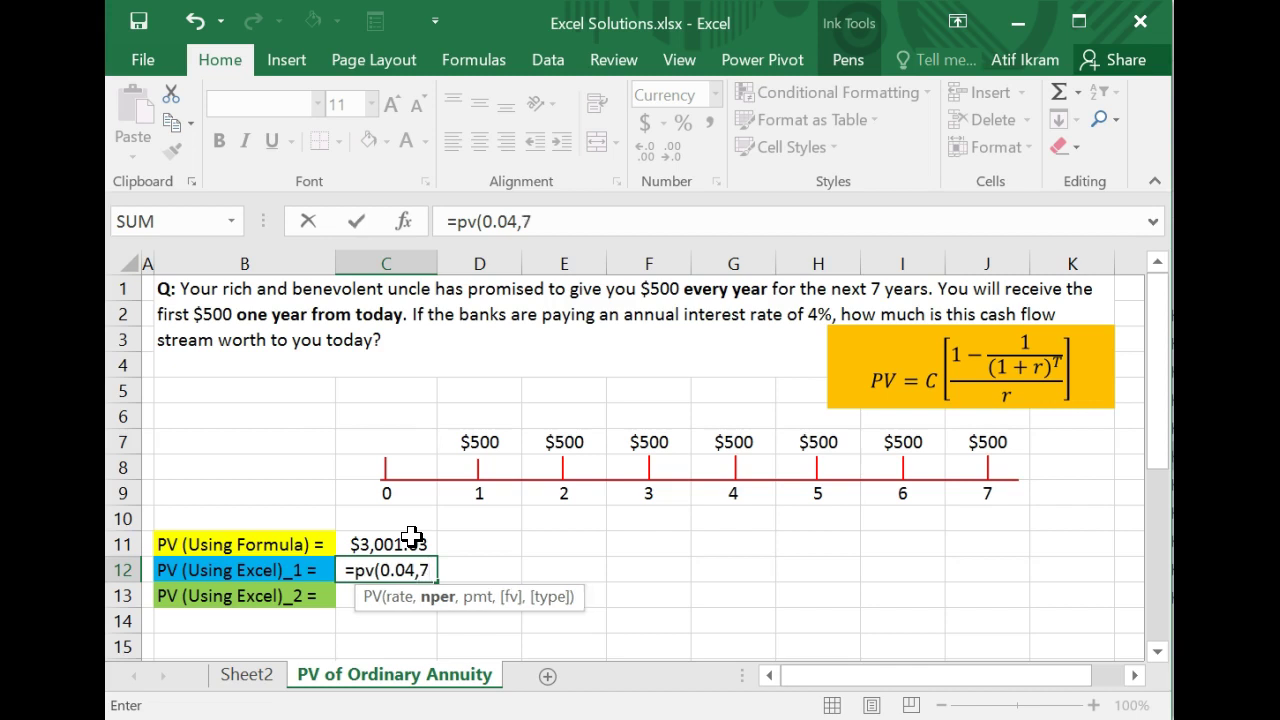
pyautogui.write(',')
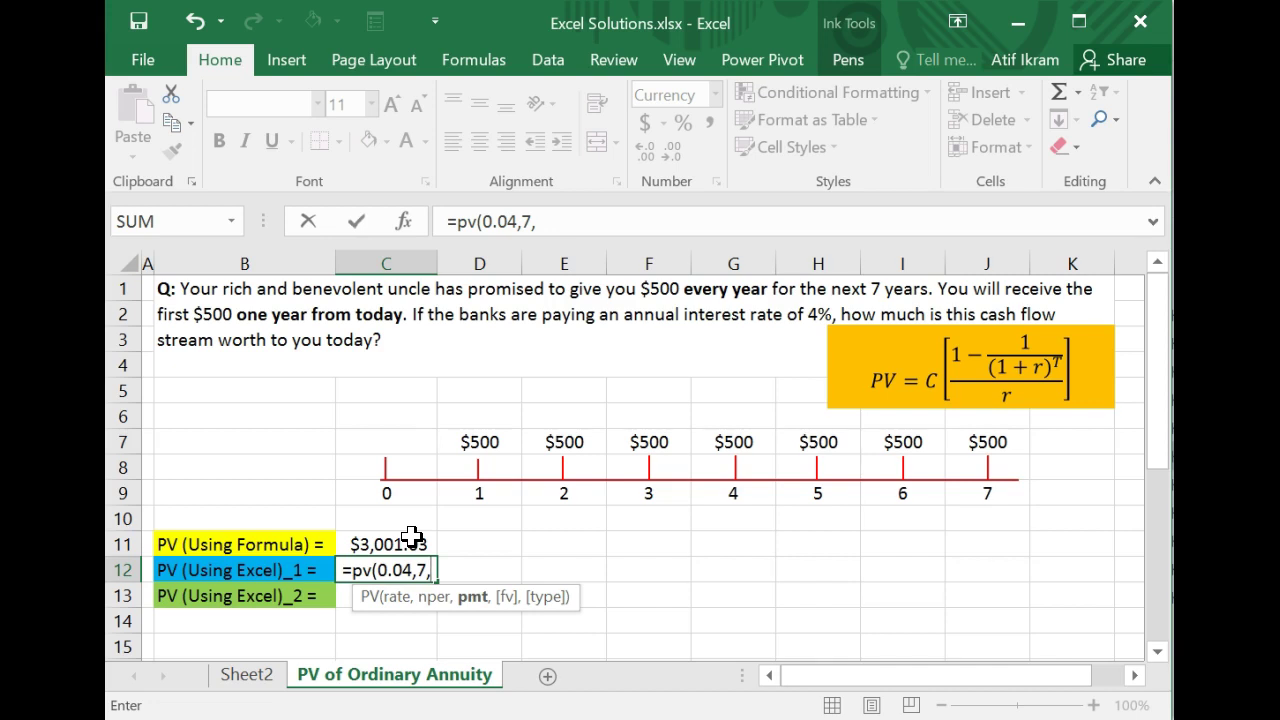
pyautogui.write('500')
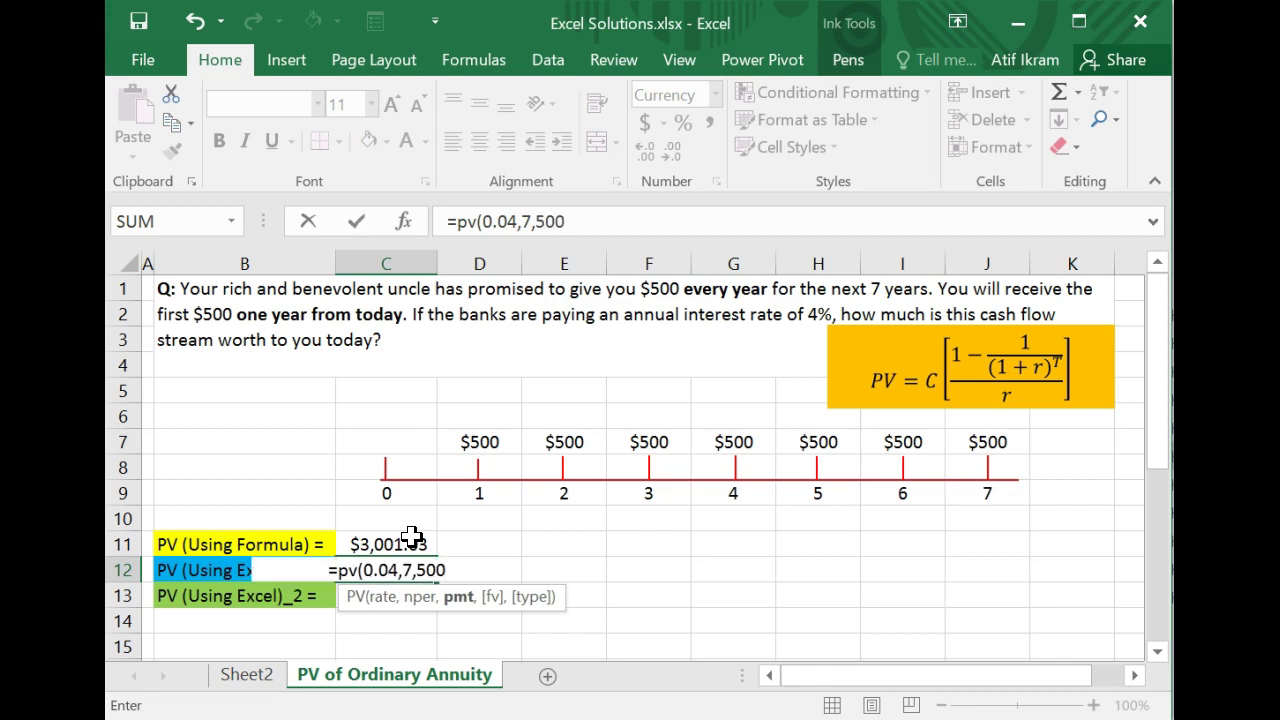
pyautogui.write(',')
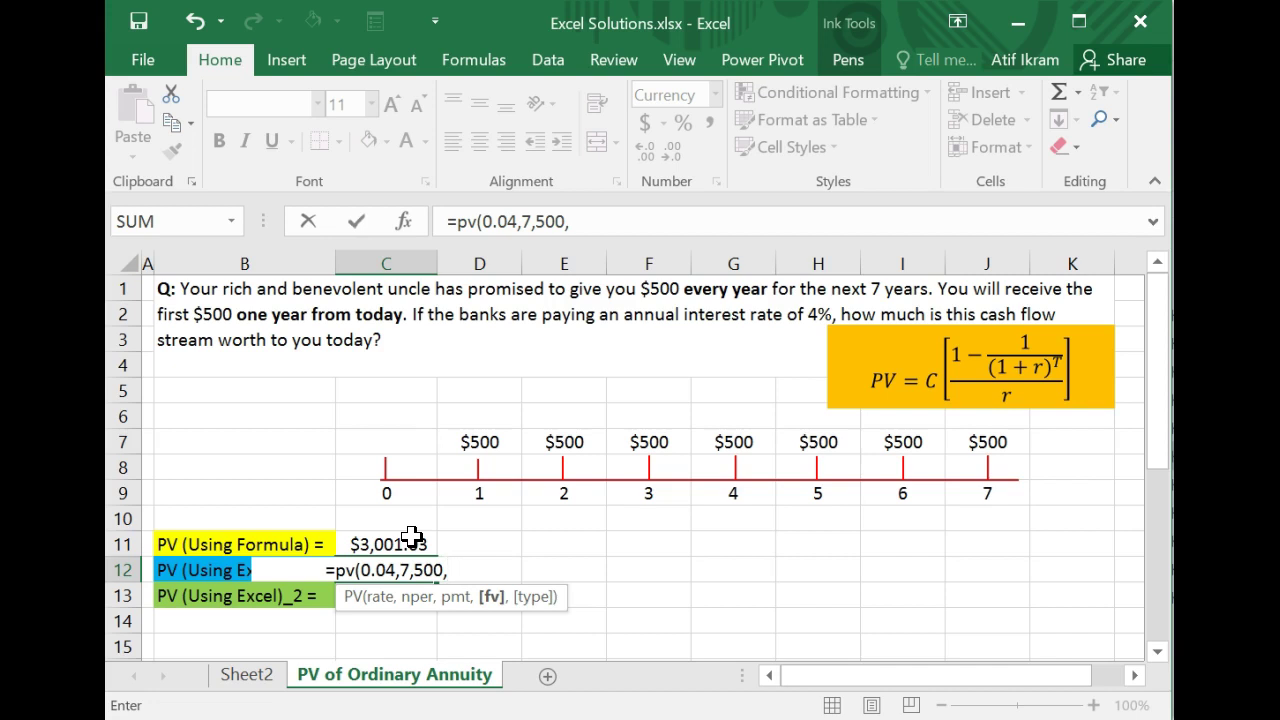
pyautogui.write(',')
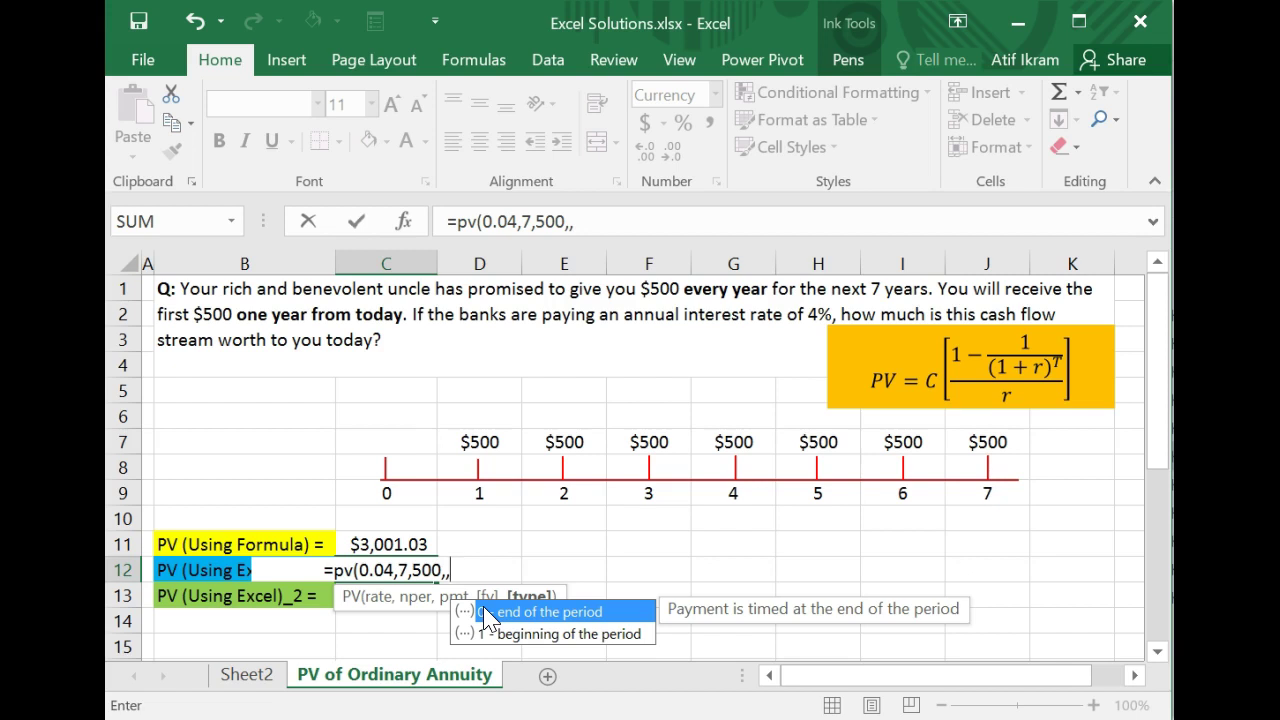
pyautogui.write(')')
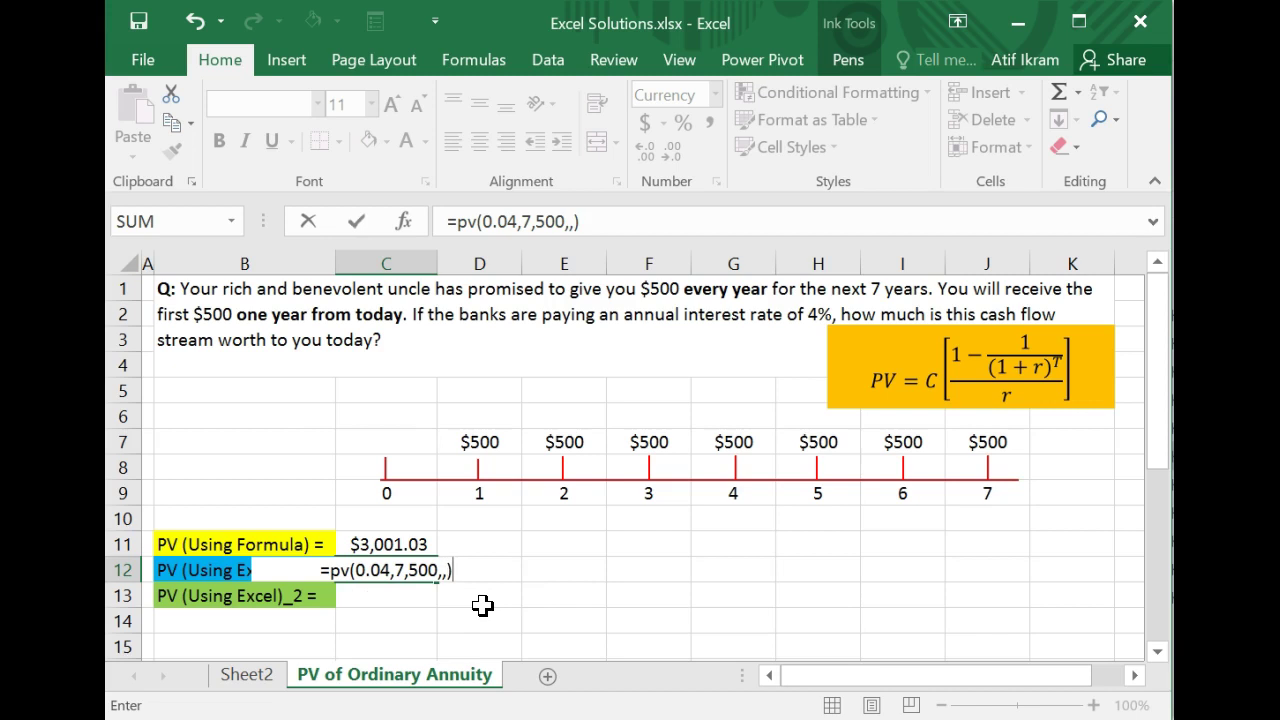
pyautogui.press('Return')
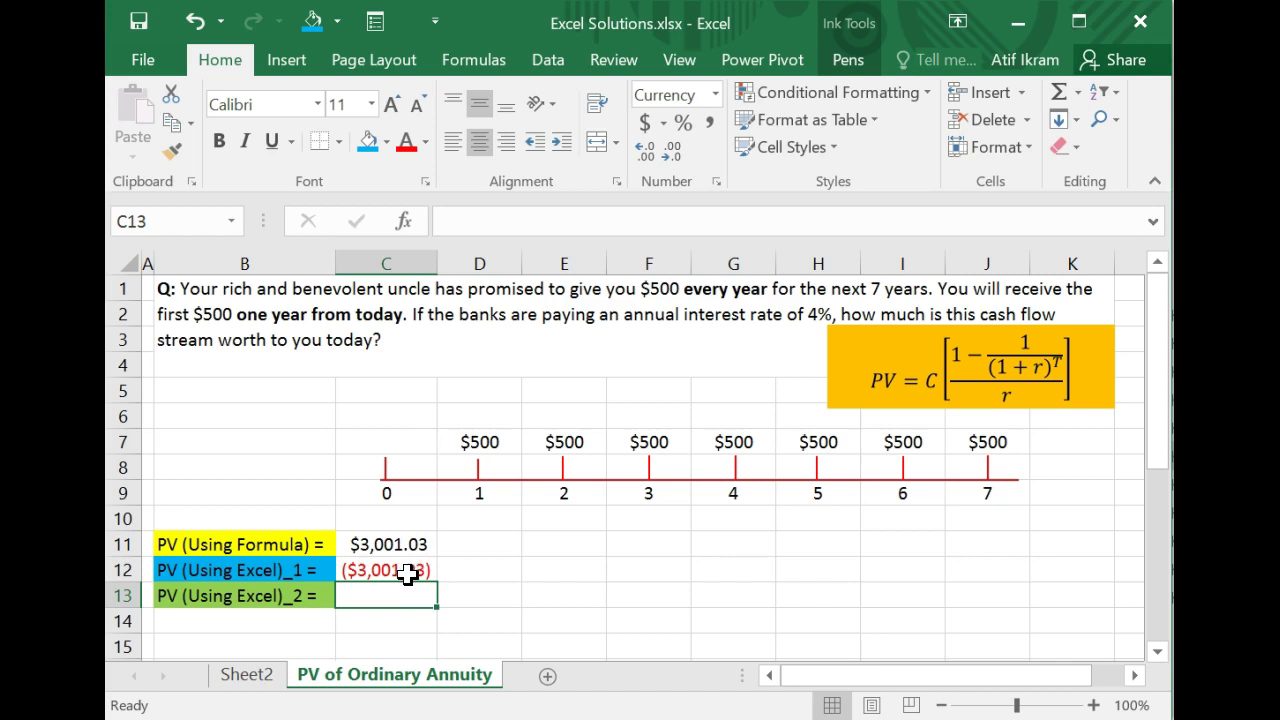
pyautogui.click(409, 569)
pyautogui.doubleClick(409, 569)
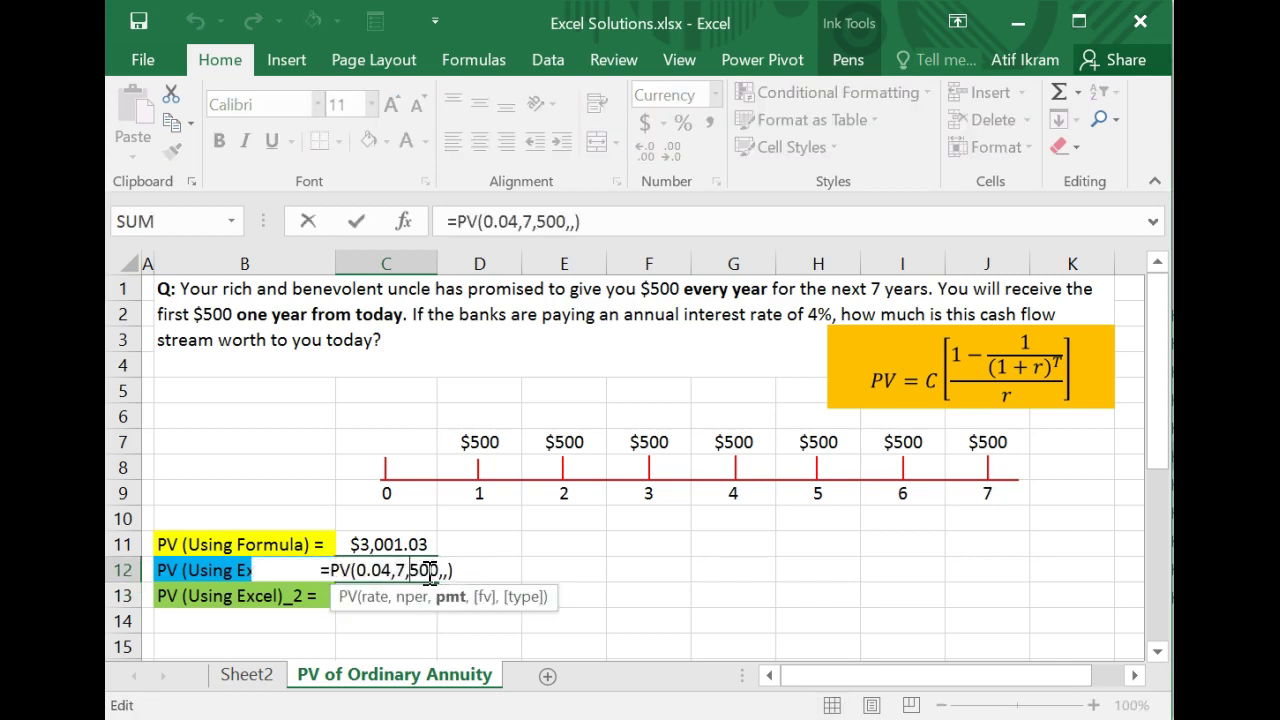
pyautogui.hotkey('ctrl', 'Return')
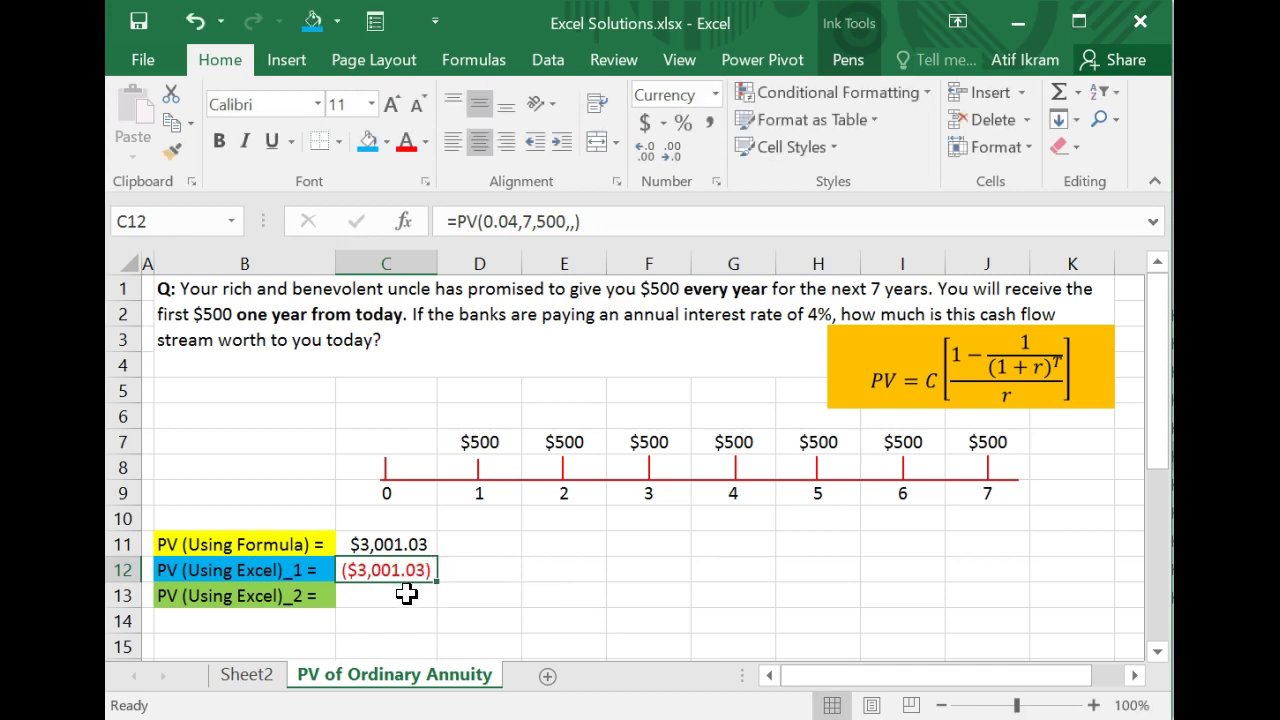
# - Calculate the present value in C13 with =NPV(0.04,D7:J7), using the seven yearly payments on the timeline
pyautogui.click(406, 594)
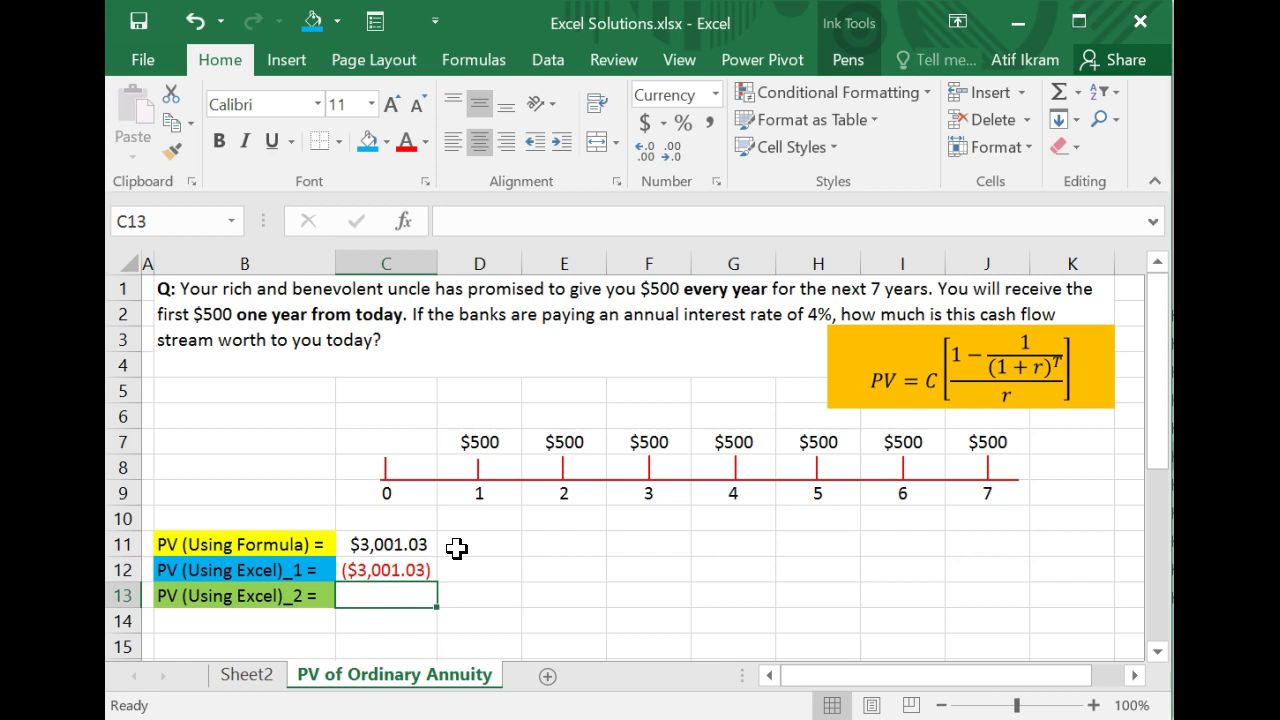
pyautogui.write('=npv')
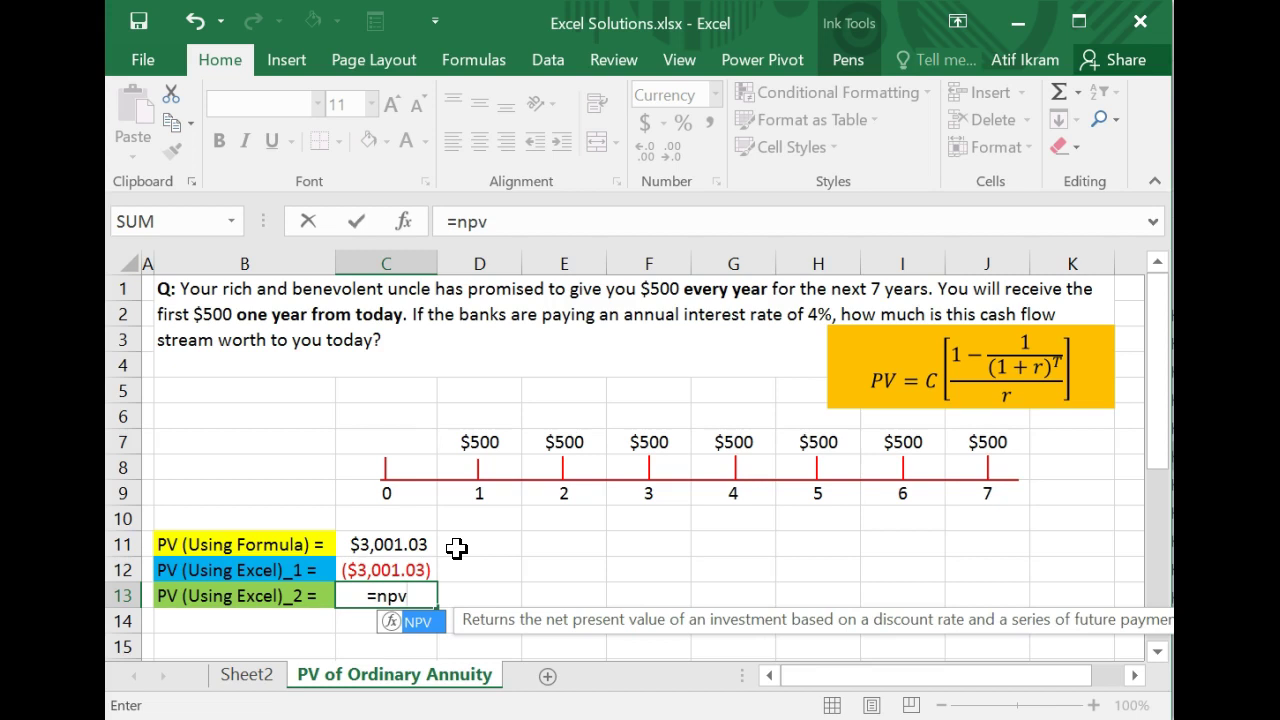
pyautogui.write('(')
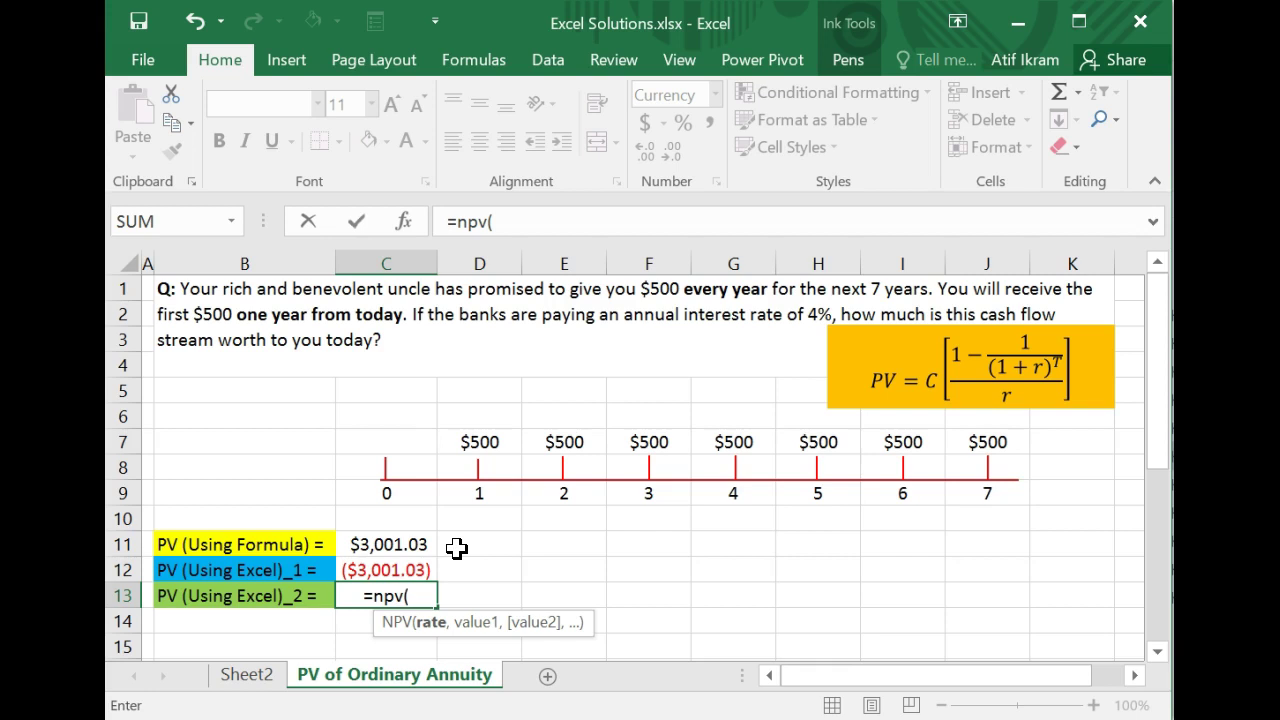
pyautogui.write('0.0')
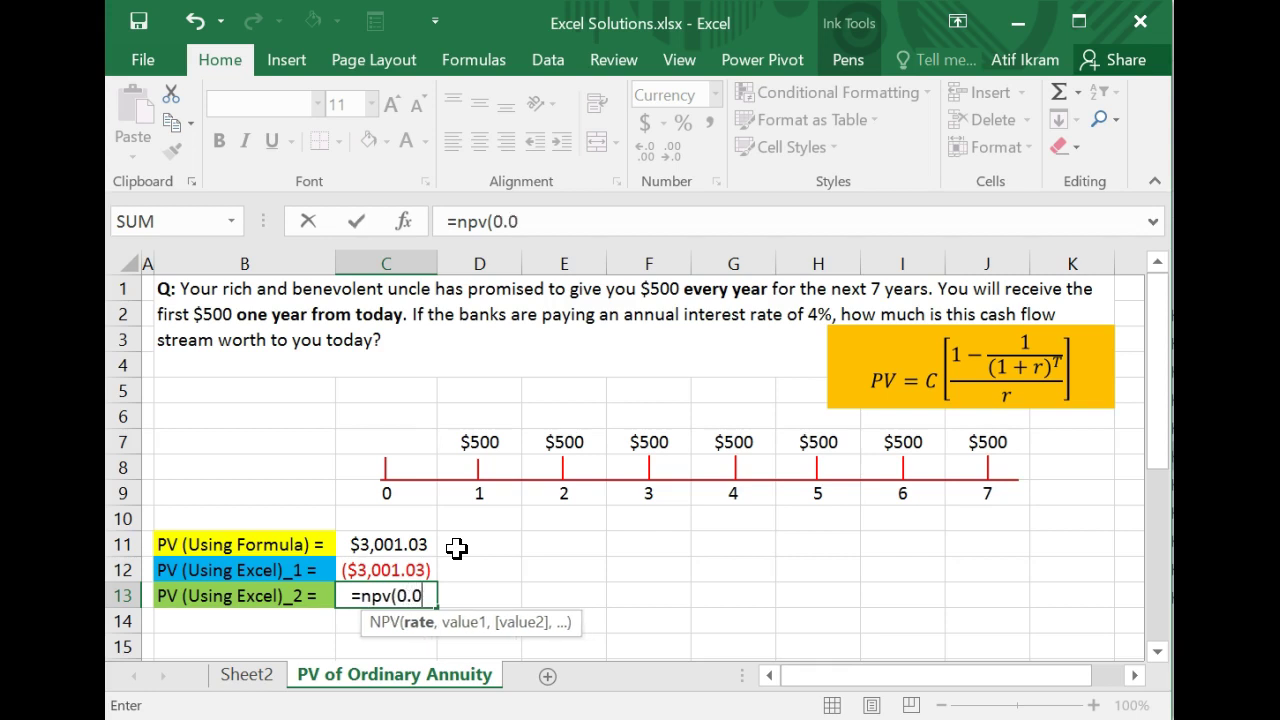
pyautogui.write('4,')
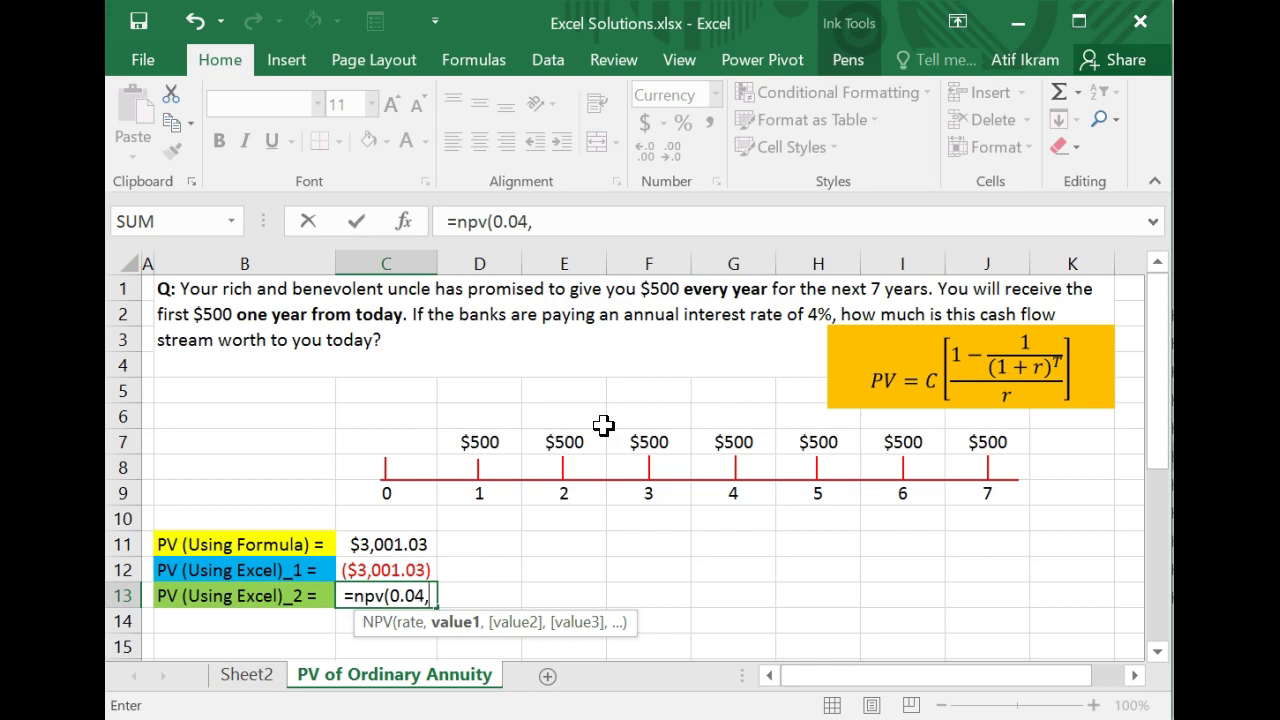
pyautogui.click(490, 441)
pyautogui.moveTo(490, 441); pyautogui.dragTo(760, 442)
pyautogui.hotkey('shift', 'Right')
pyautogui.hotkey('shift', 'Right')
pyautogui.hotkey('shift', 'Right')
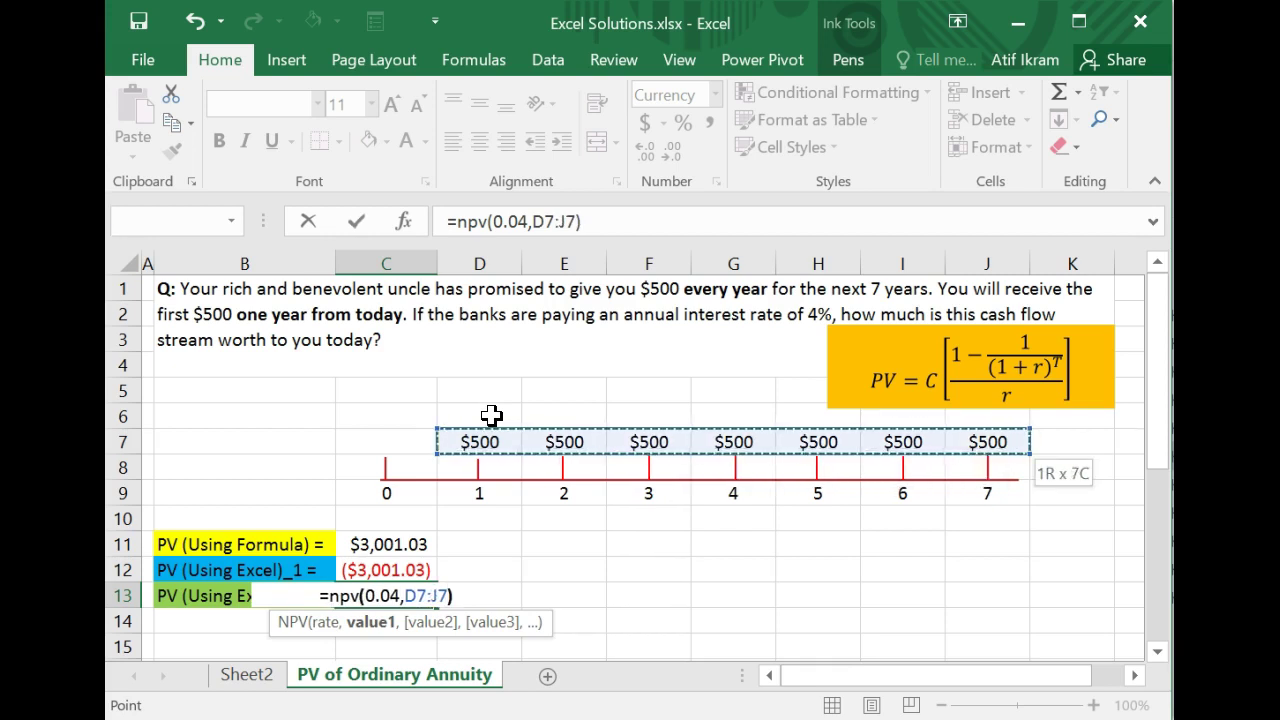
pyautogui.write(')')
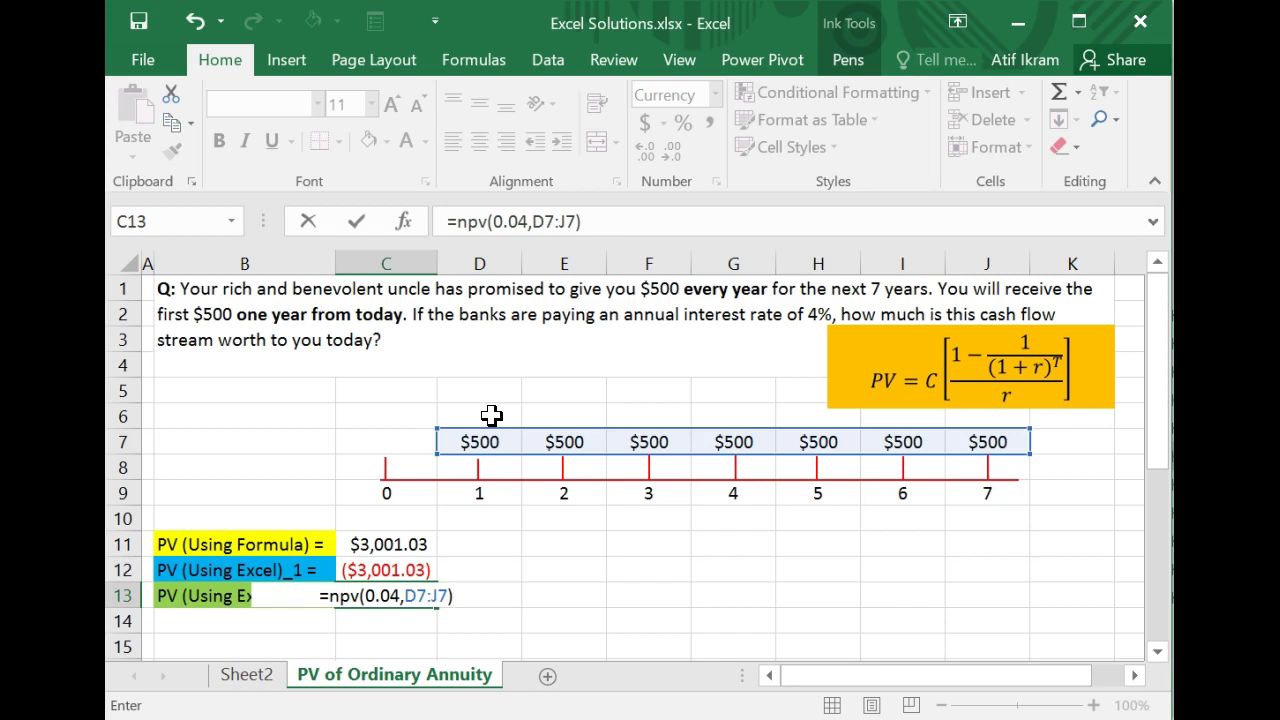
pyautogui.press('Return')
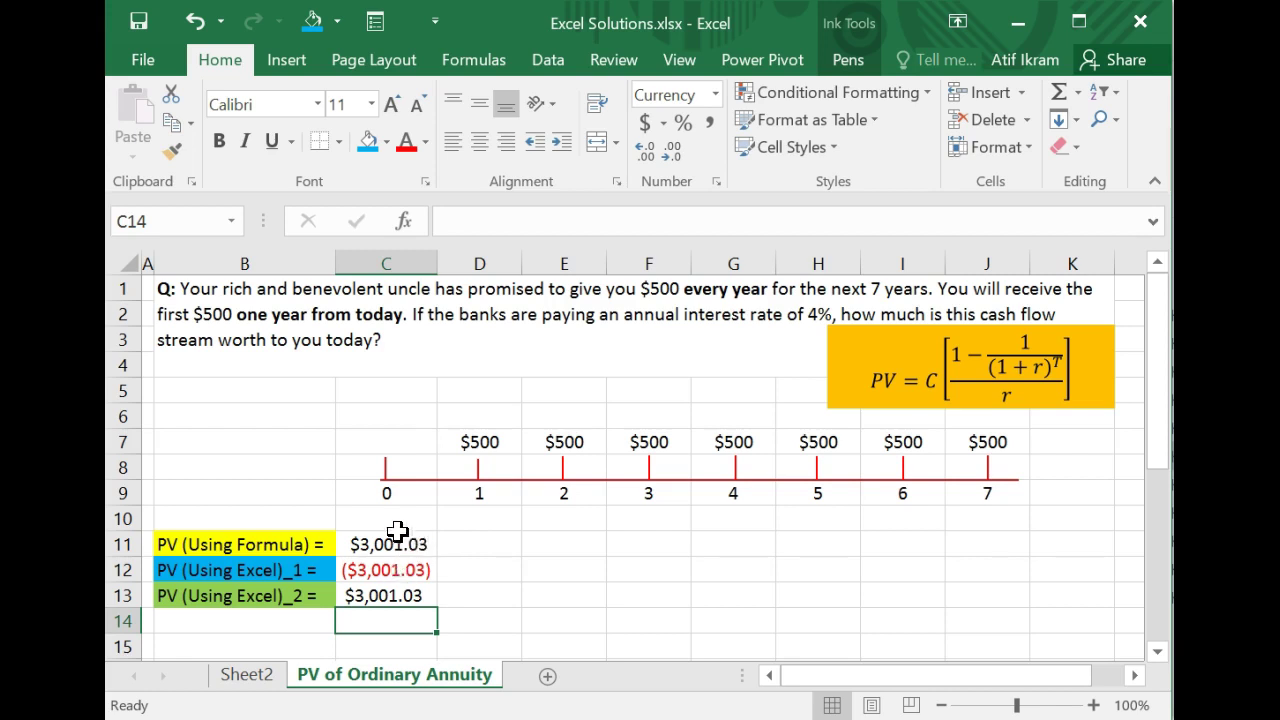
pyautogui.click(300, 573)
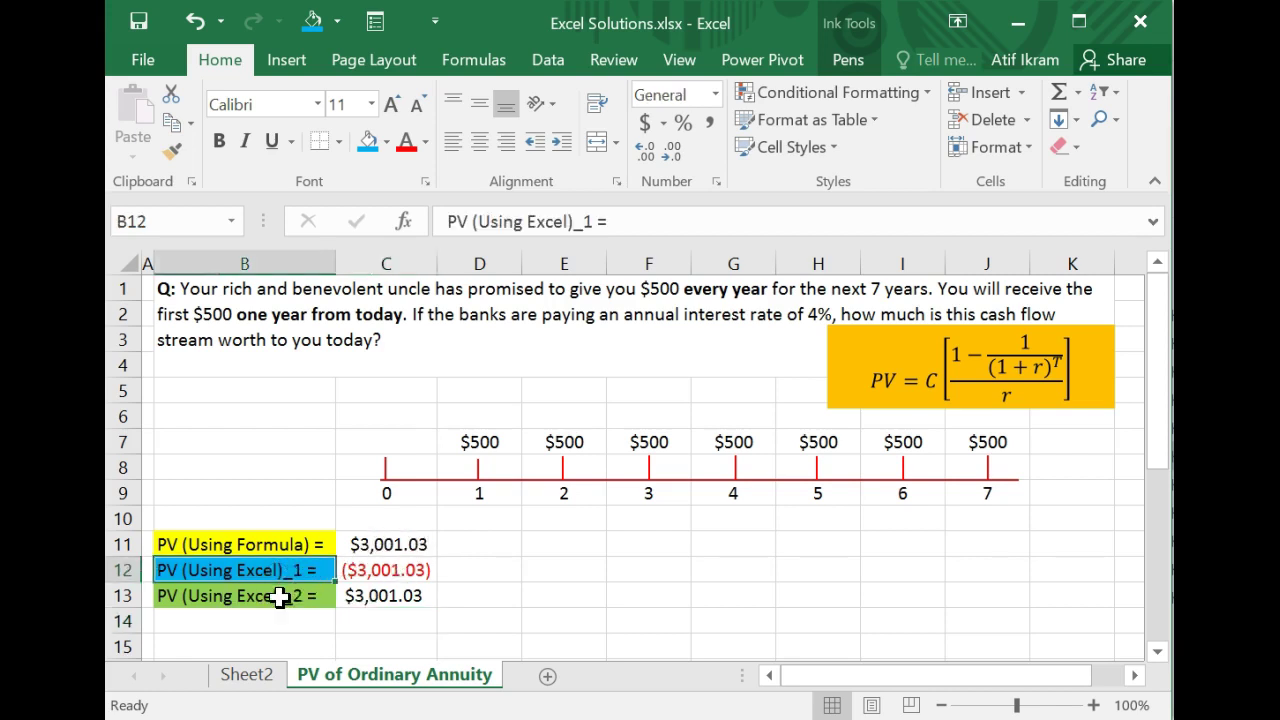
pyautogui.click(279, 600)
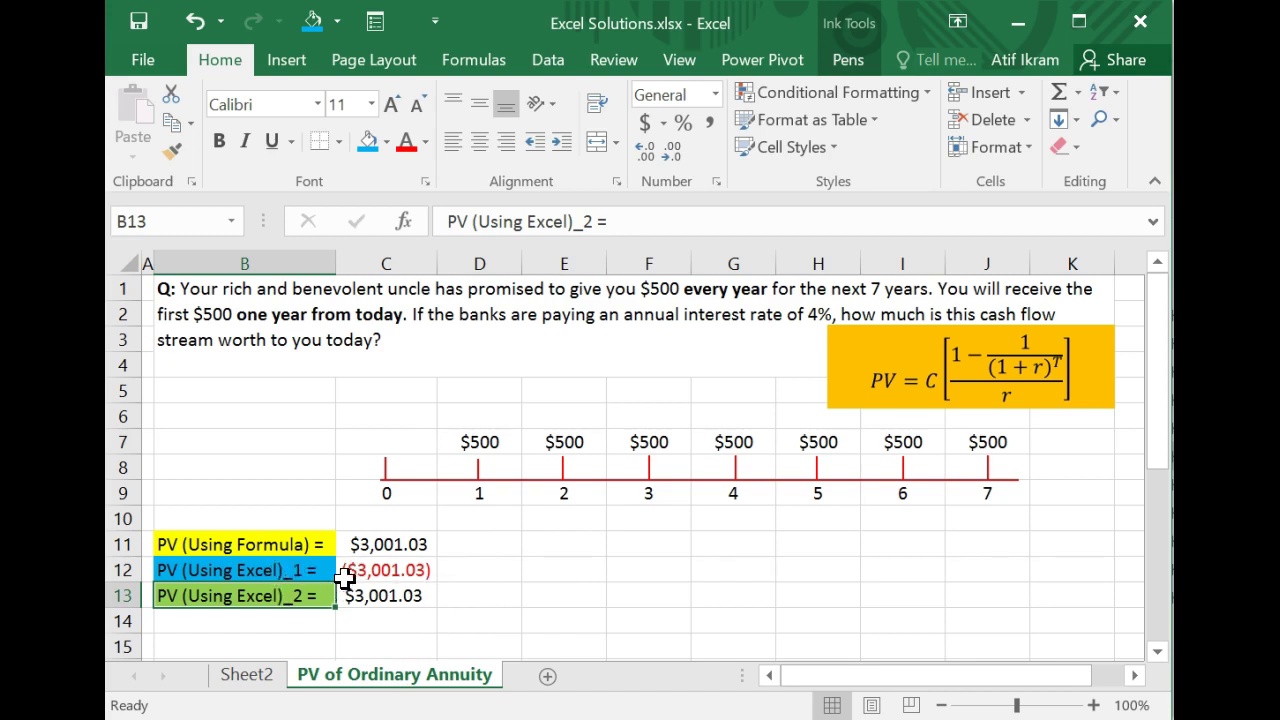
pyautogui.click(372, 569)
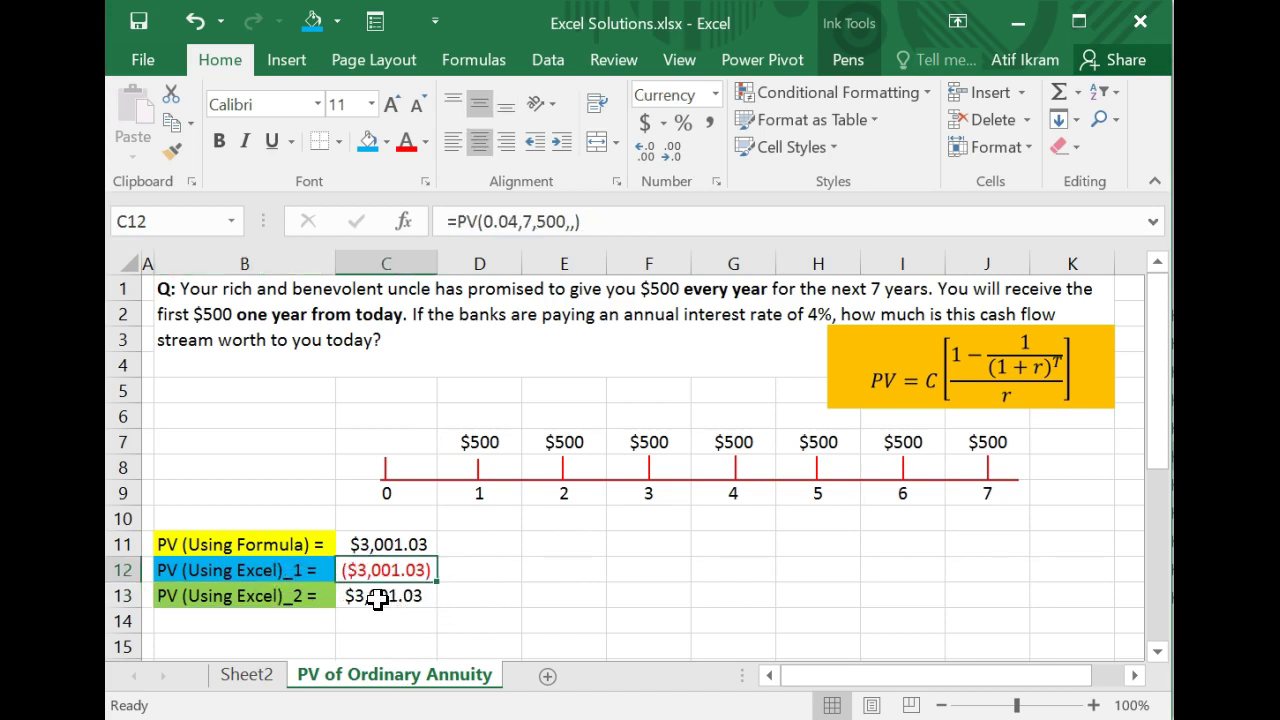
# - Examine the cell range referenced by the NPV formula in C13 and compare it with the PV formula in C12
pyautogui.click(377, 598)
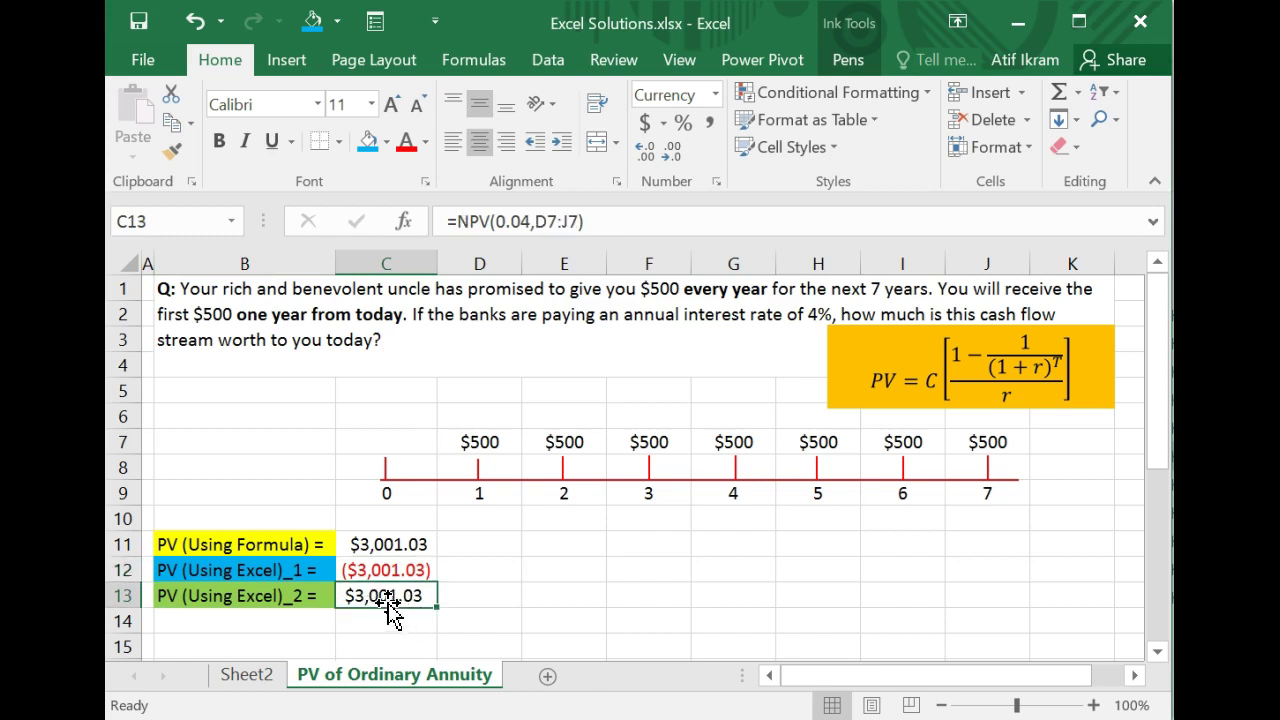
pyautogui.doubleClick(386, 596)
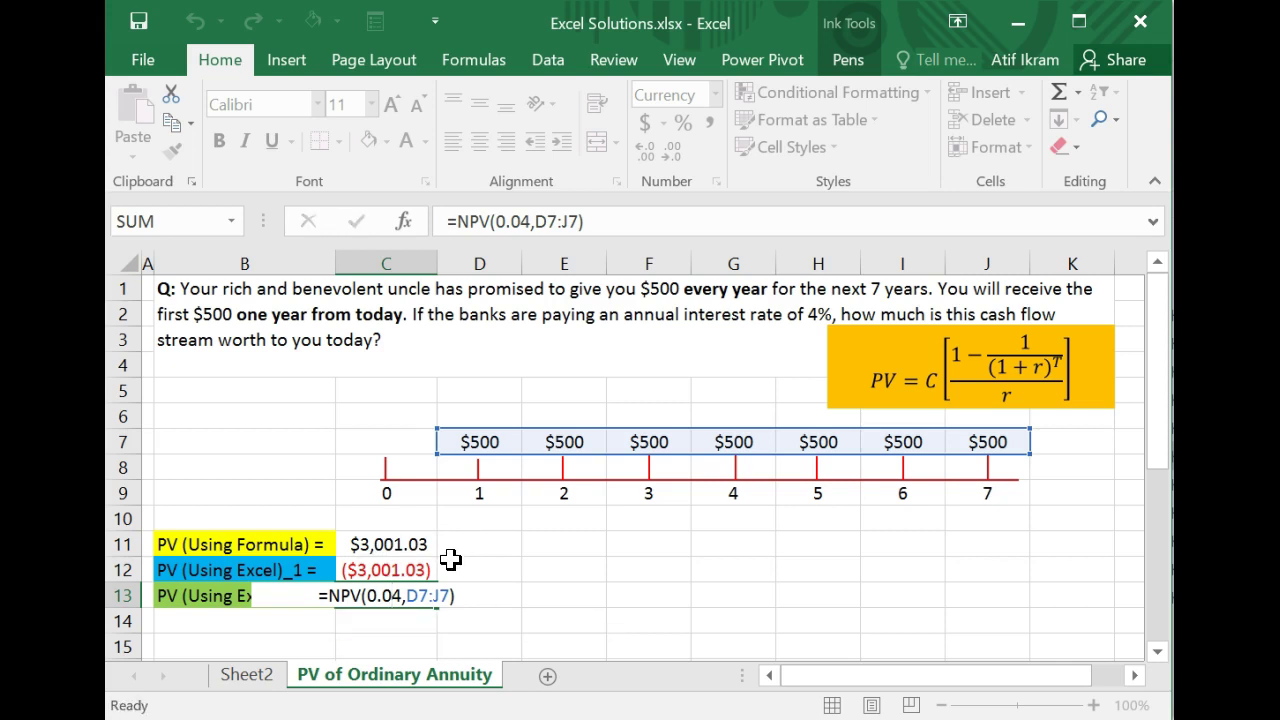
pyautogui.hotkey('ctrl', 'Return')
pyautogui.click(416, 569)
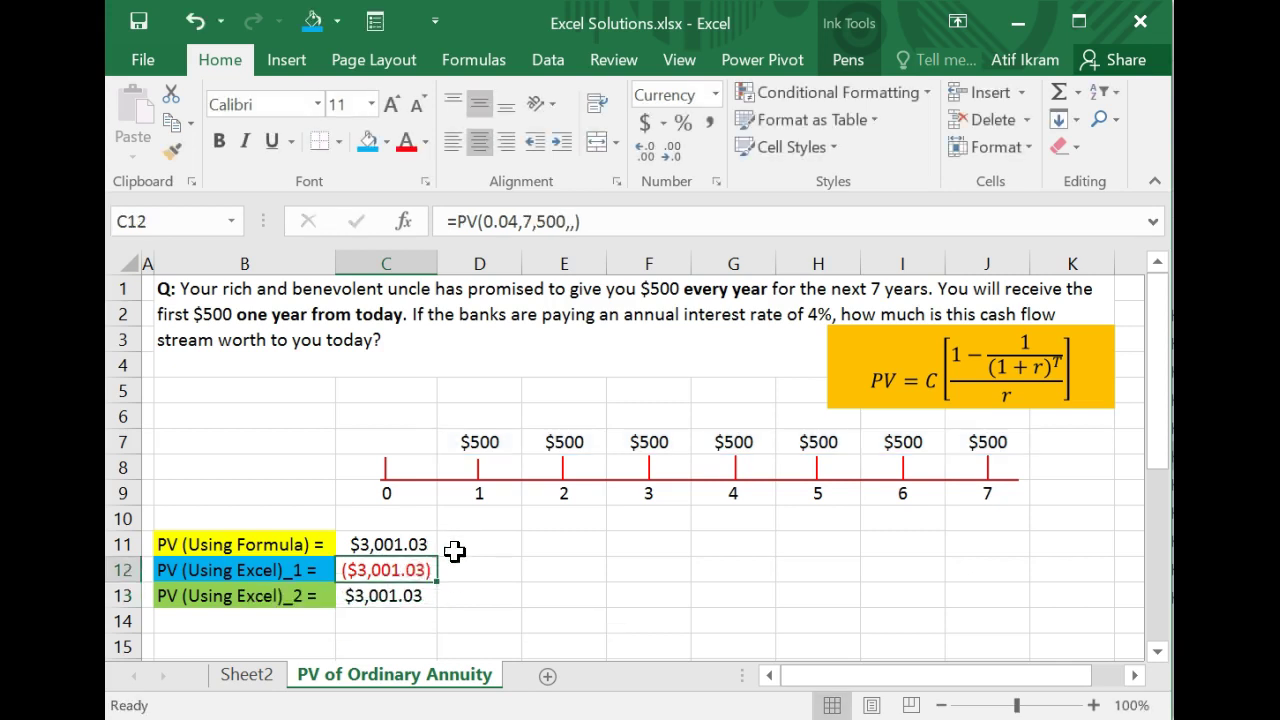
pyautogui.doubleClick(398, 569)
pyautogui.click(441, 570)
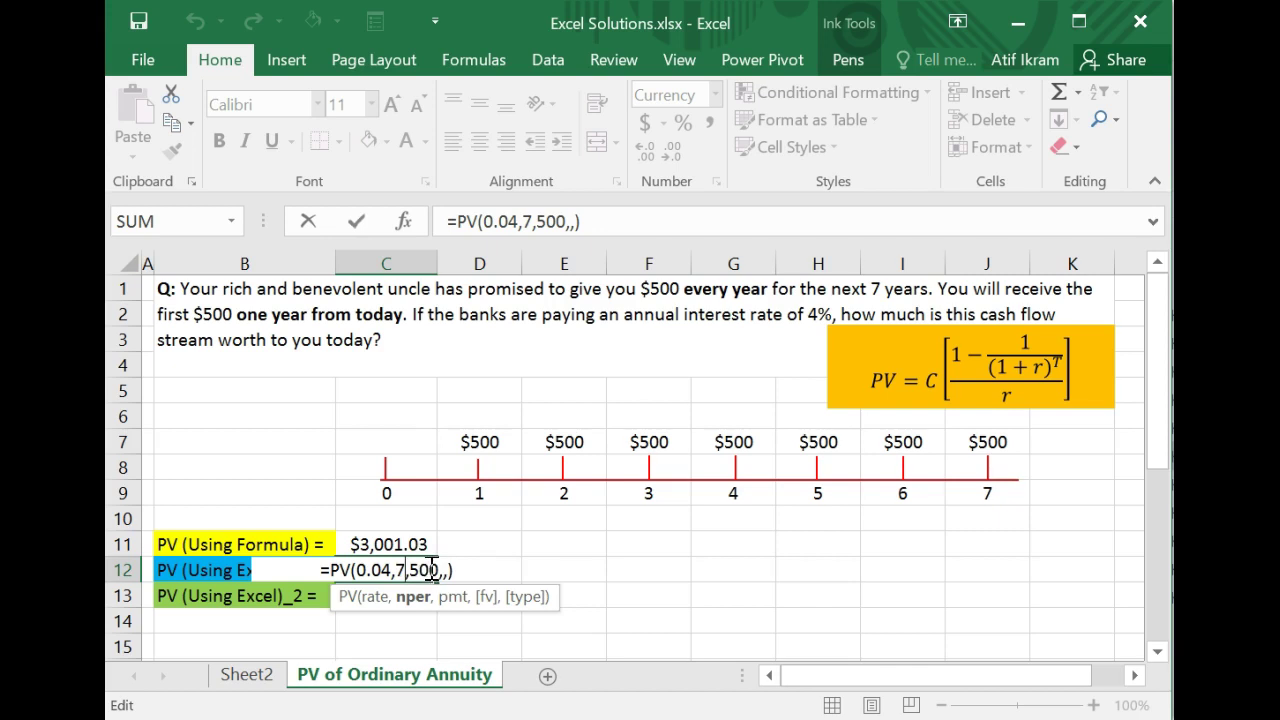
pyautogui.hotkey('ctrl', 'Return')
# - Recheck the rate and value arguments of the NPV formula in C13 and the payment argument of the PV formula in C12
pyautogui.click(398, 595)
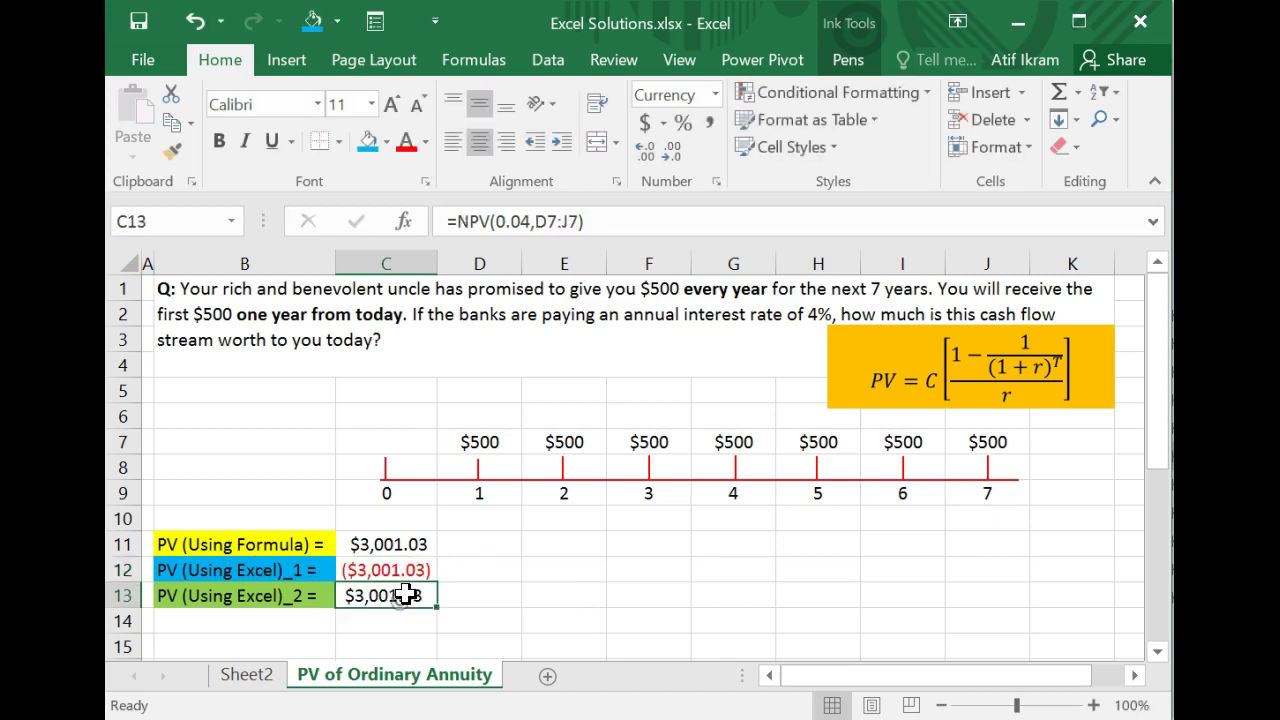
pyautogui.doubleClick(414, 591)
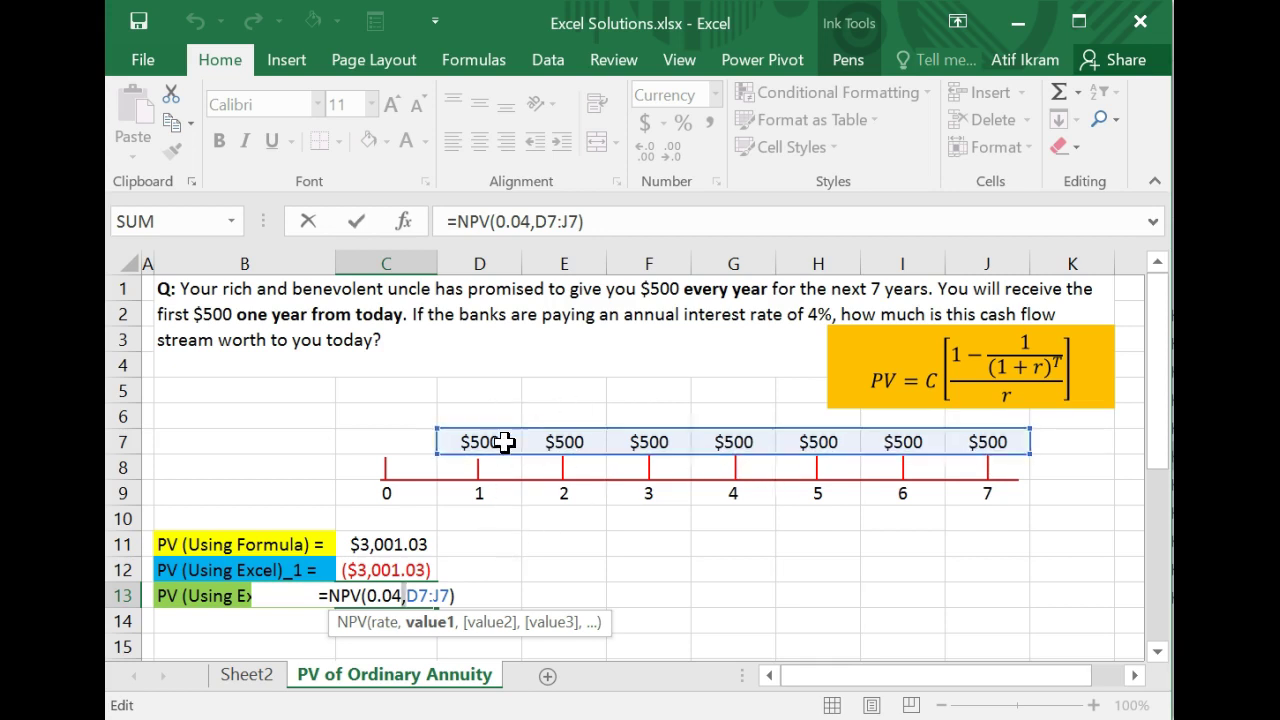
pyautogui.press('Return')
pyautogui.click(412, 570)
pyautogui.doubleClick(414, 570)
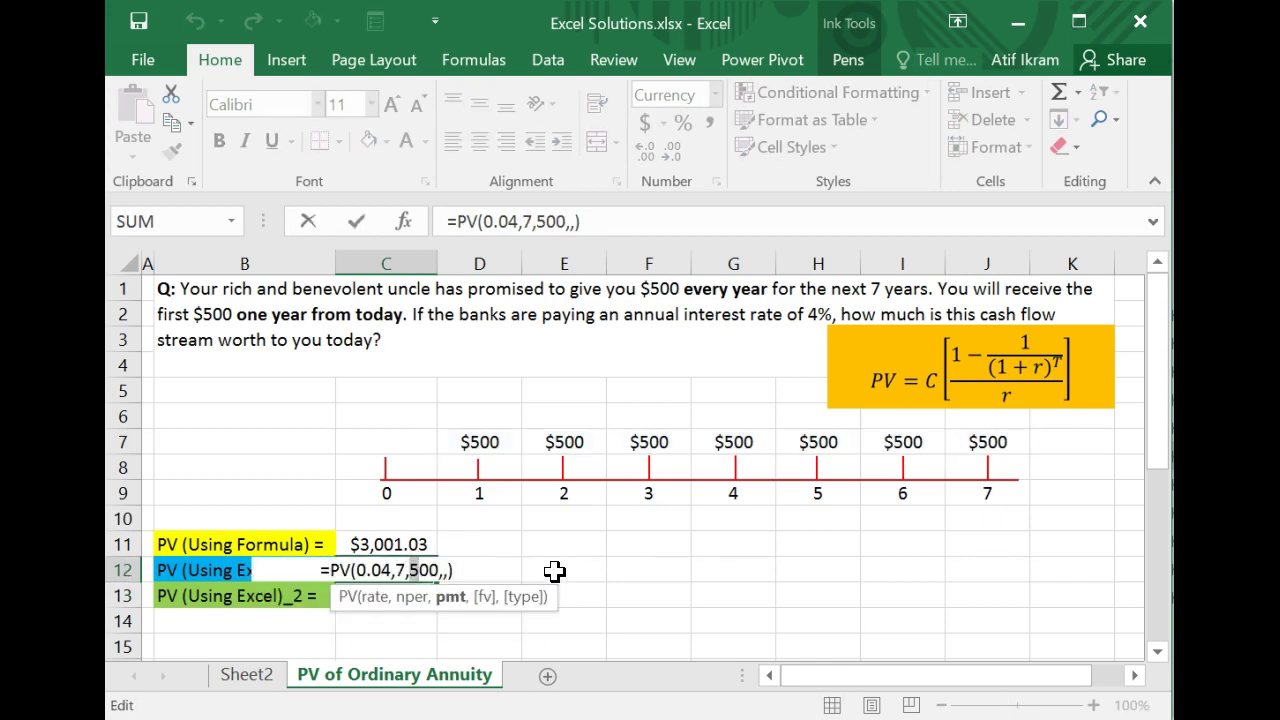
pyautogui.press('Escape')
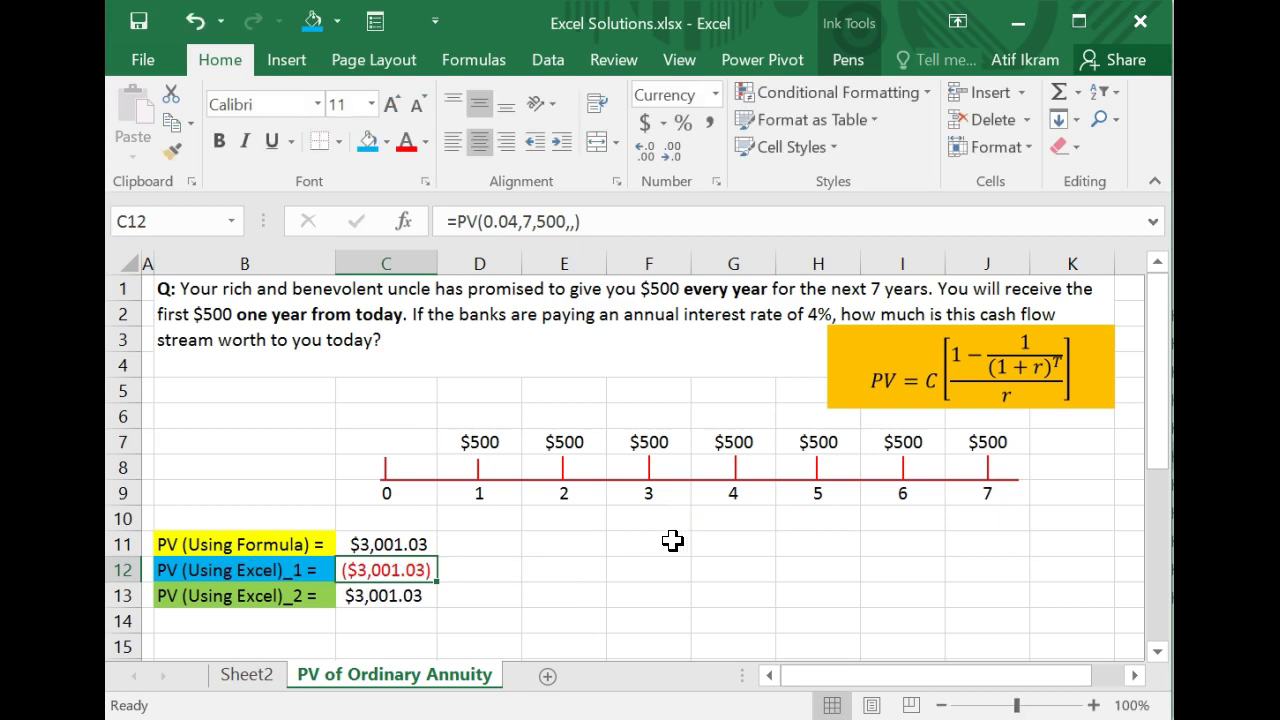